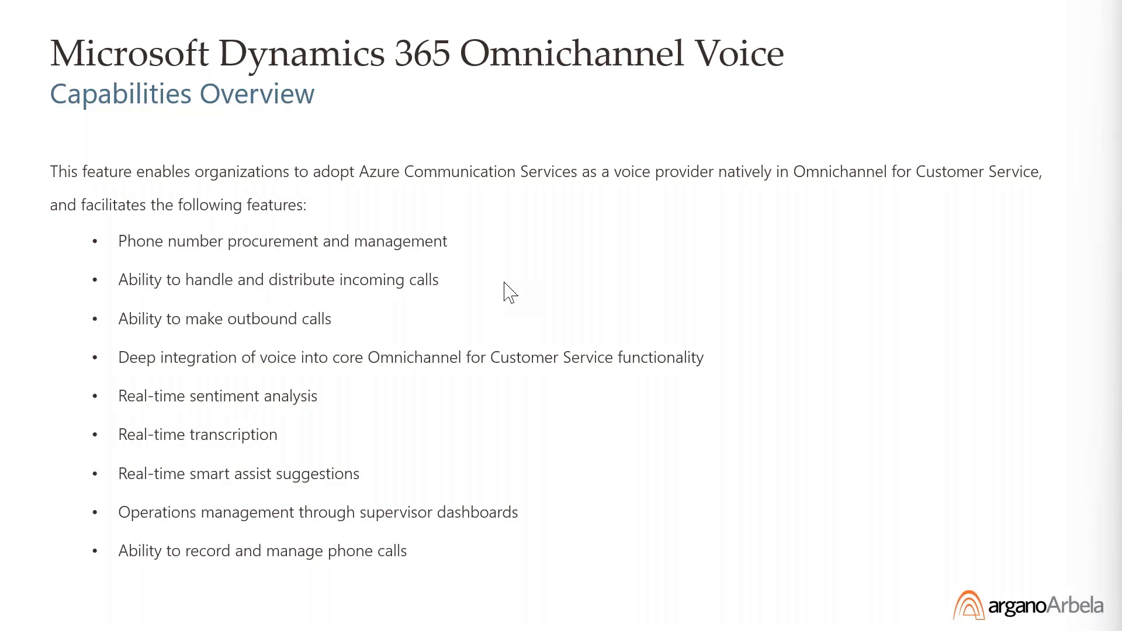
Advance to the Licensing slide, then show the KNOWVID - IVR voice settings (Sara Neural, cheerful, speed 56).
key("Right")
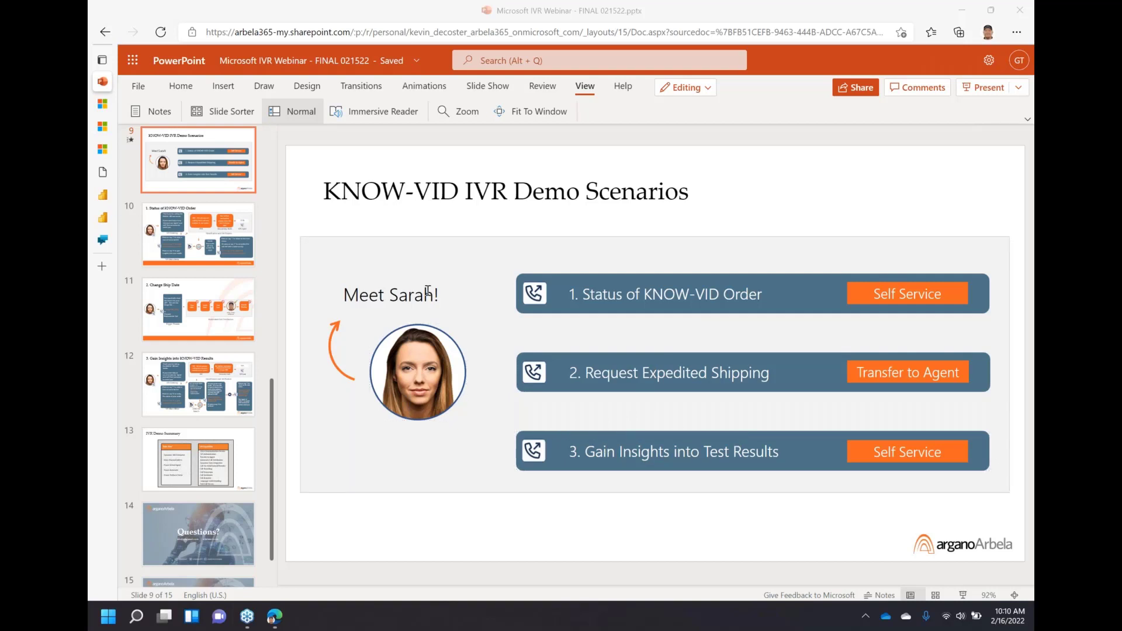
left_click(107, 109)
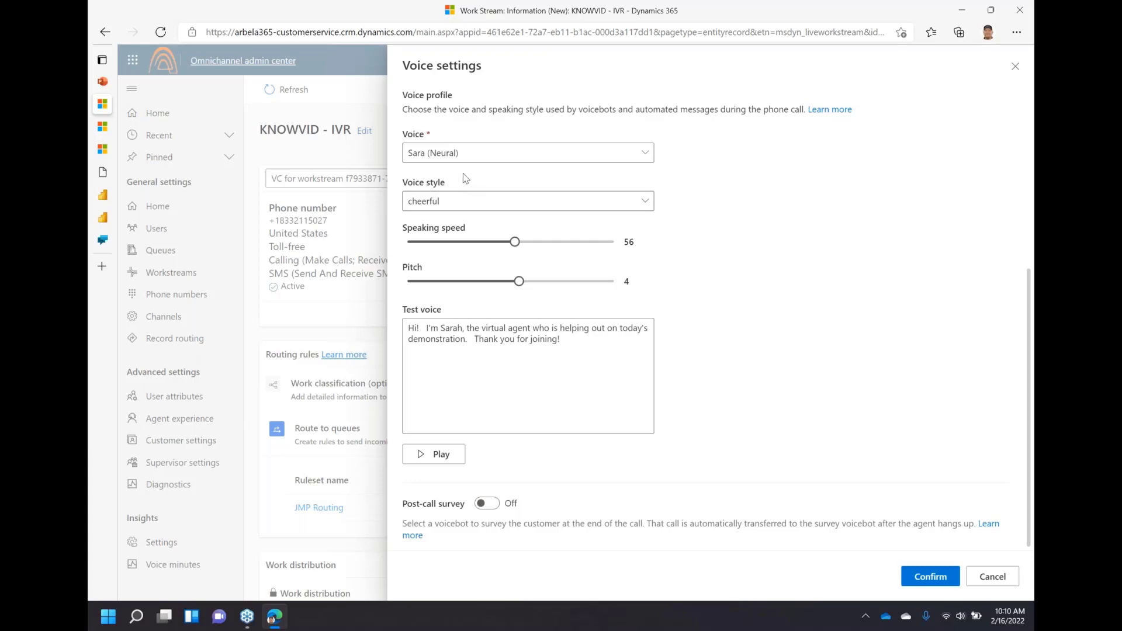
left_click(466, 155)
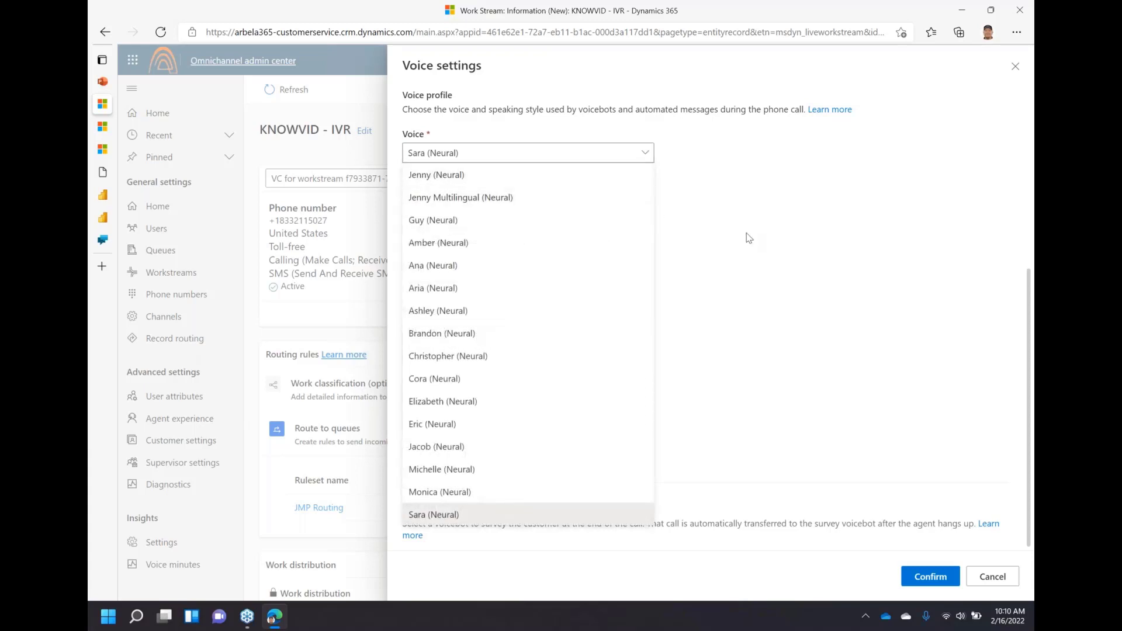
left_click(766, 238)
left_click(507, 201)
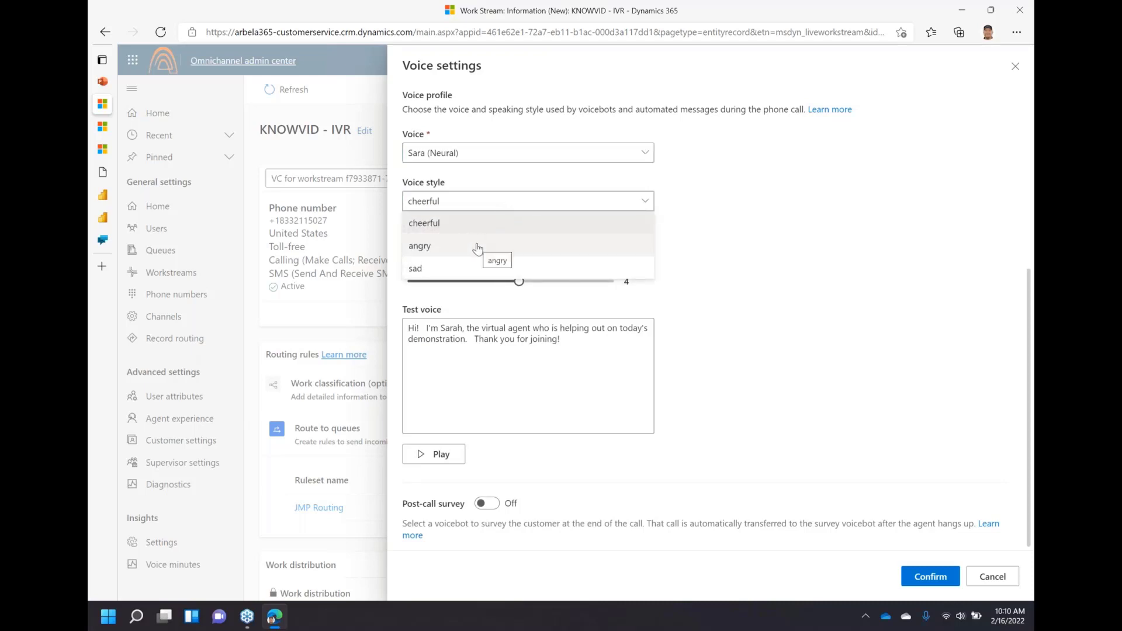
left_click(757, 287)
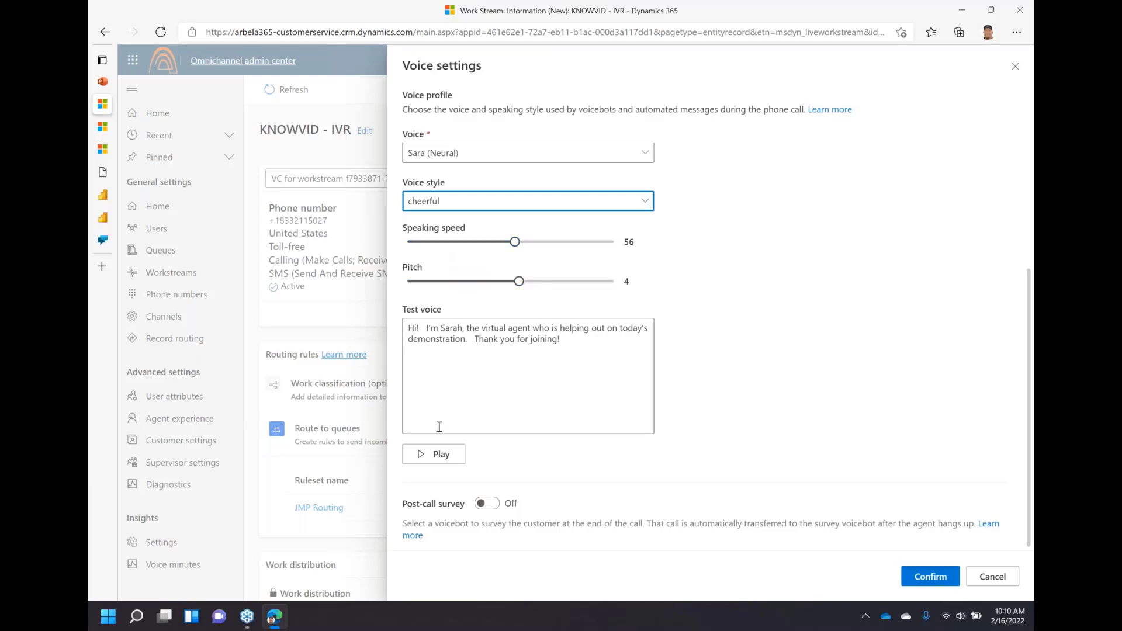
left_click(438, 458)
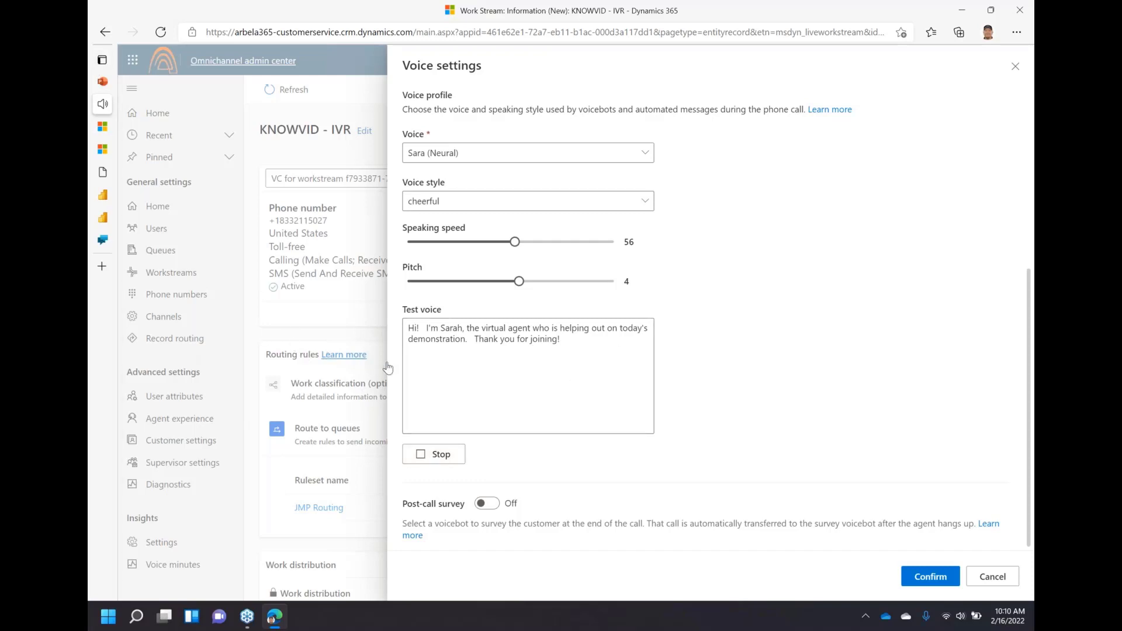
mouse_move(91, 85)
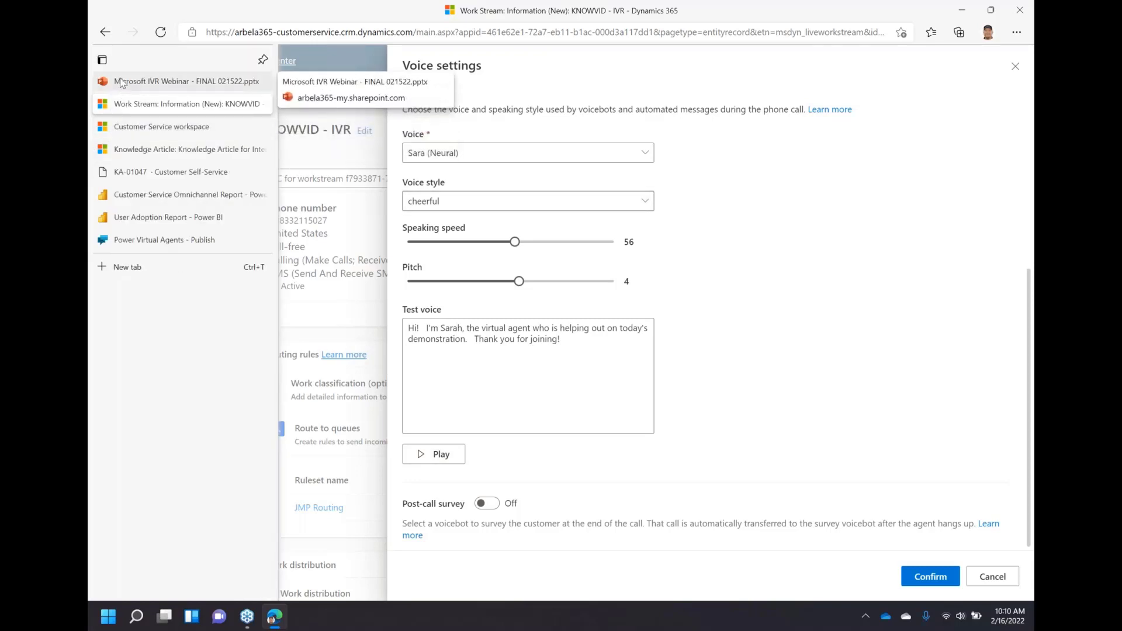
Return to the IVR webinar deck and show slide 10, '1. Status of KNOW-VID Order'.
left_click(122, 82)
left_click(179, 237)
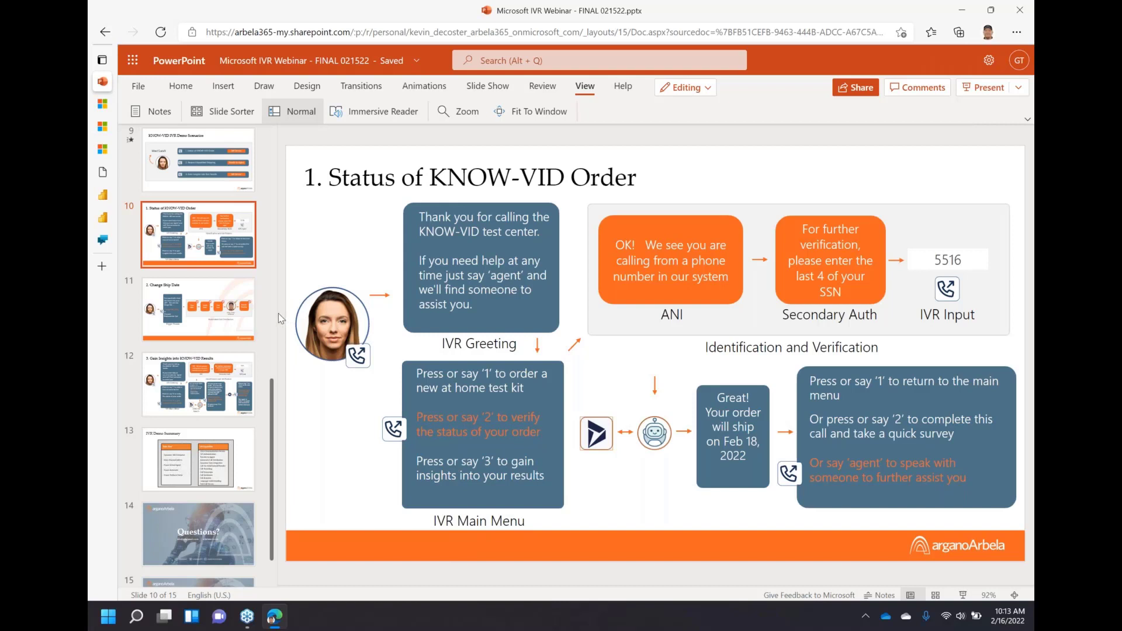
Show slide 11, '2. Change Ship Date', with its trigger phrases and routing to the fulfillment agent.
left_click(208, 310)
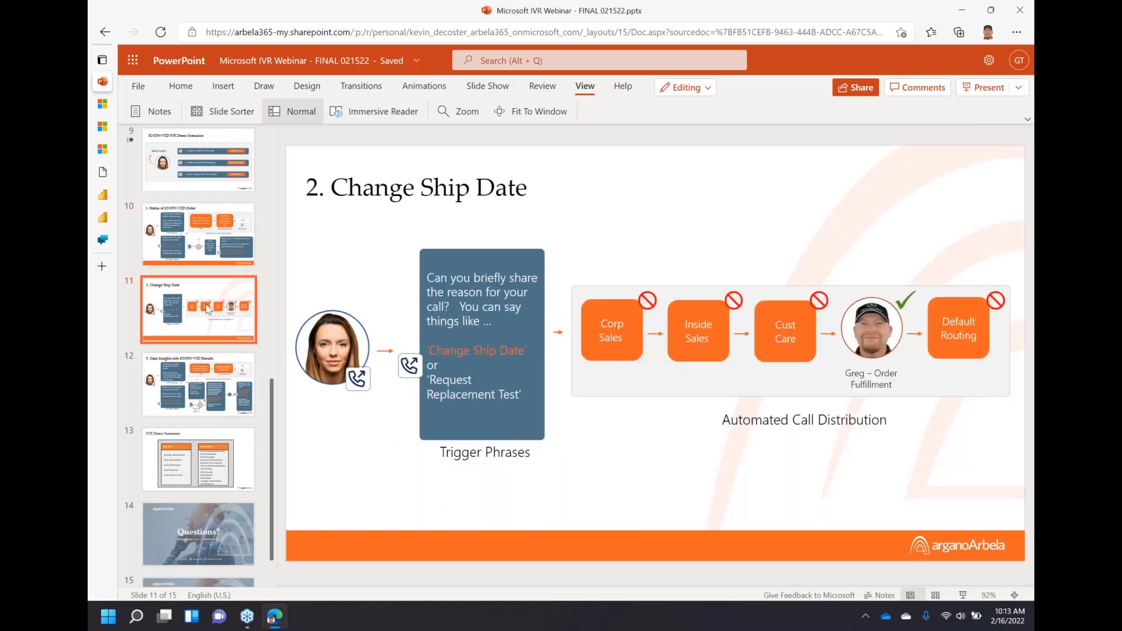
mouse_move(130, 124)
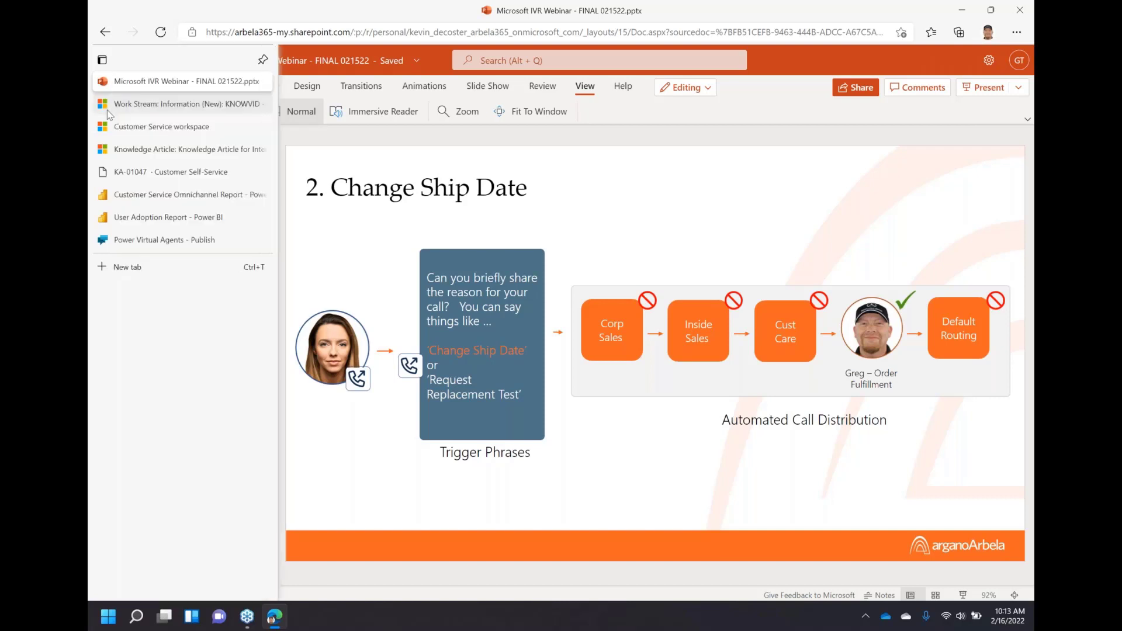
Accept the escalated voice call and review the caller's contact, Priority 1 Issue case and transcript.
left_click(138, 133)
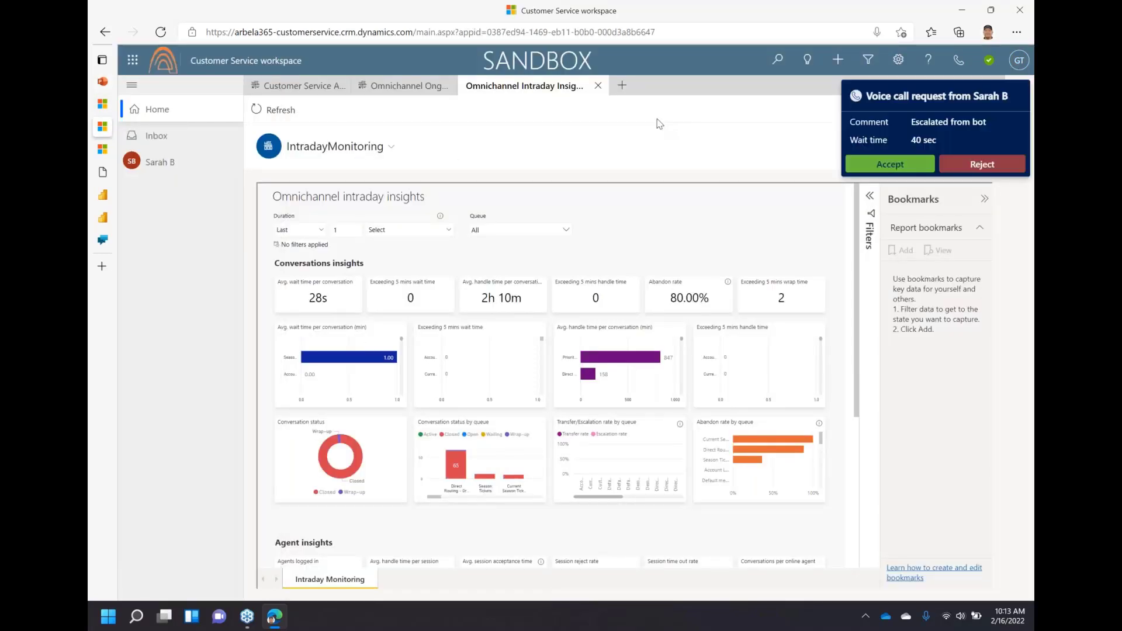
left_click(890, 163)
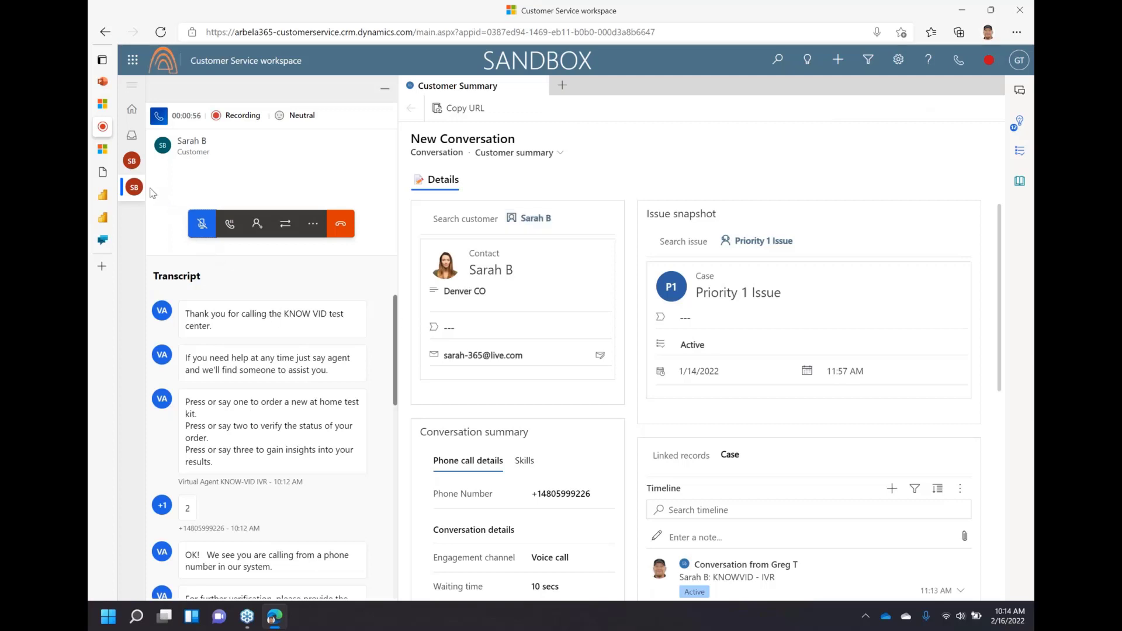
mouse_move(140, 188)
left_click_drag(396, 352, 390, 533)
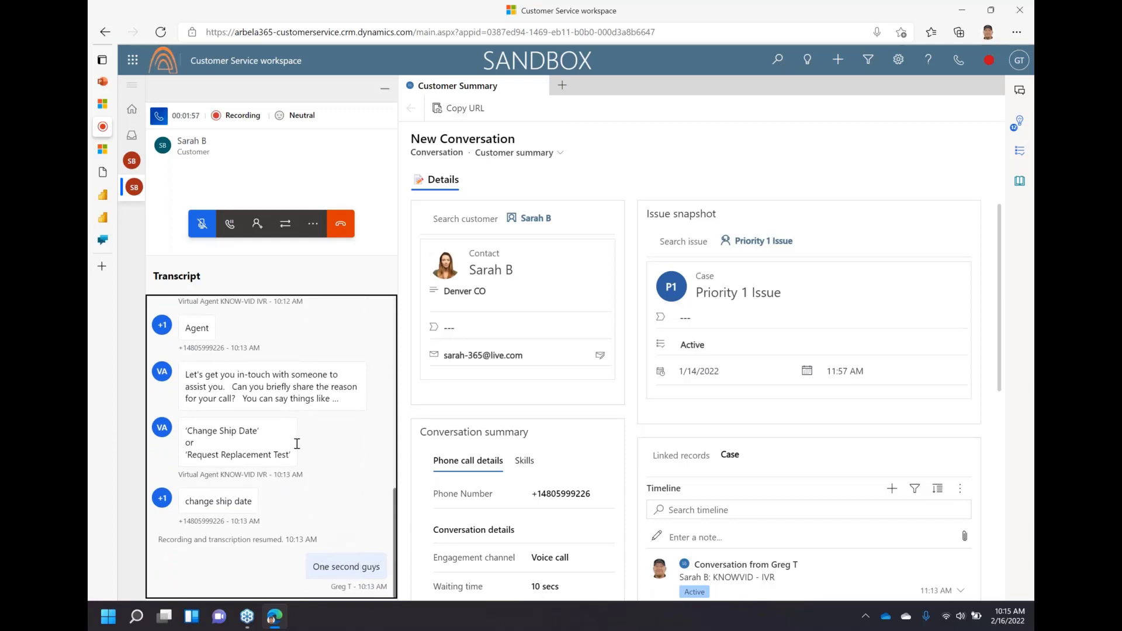
Scroll the live transcript down to the caller's latest 'change ship date' and 'One second guys' messages.
scroll(298, 448, "up", 3)
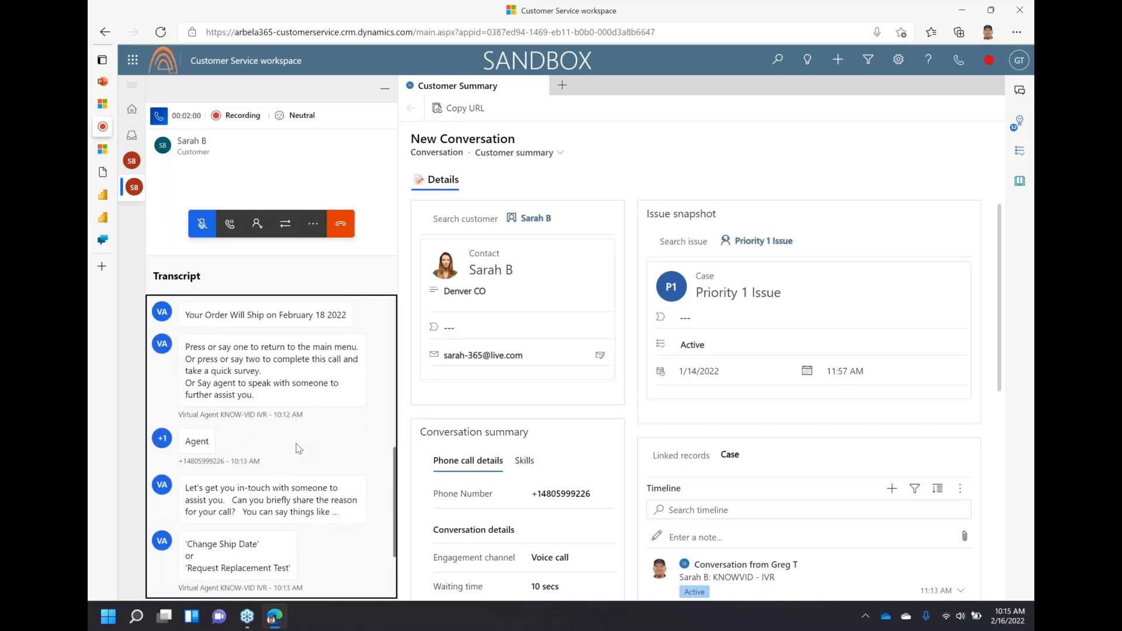
scroll(298, 449, "up", 7)
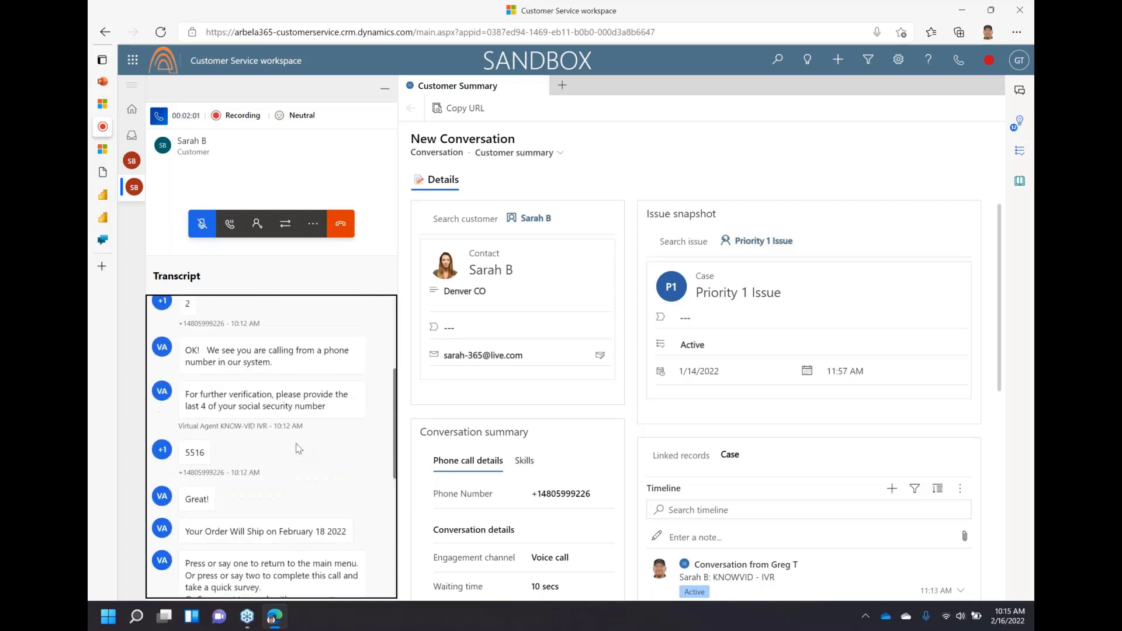
scroll(298, 448, "up", 5)
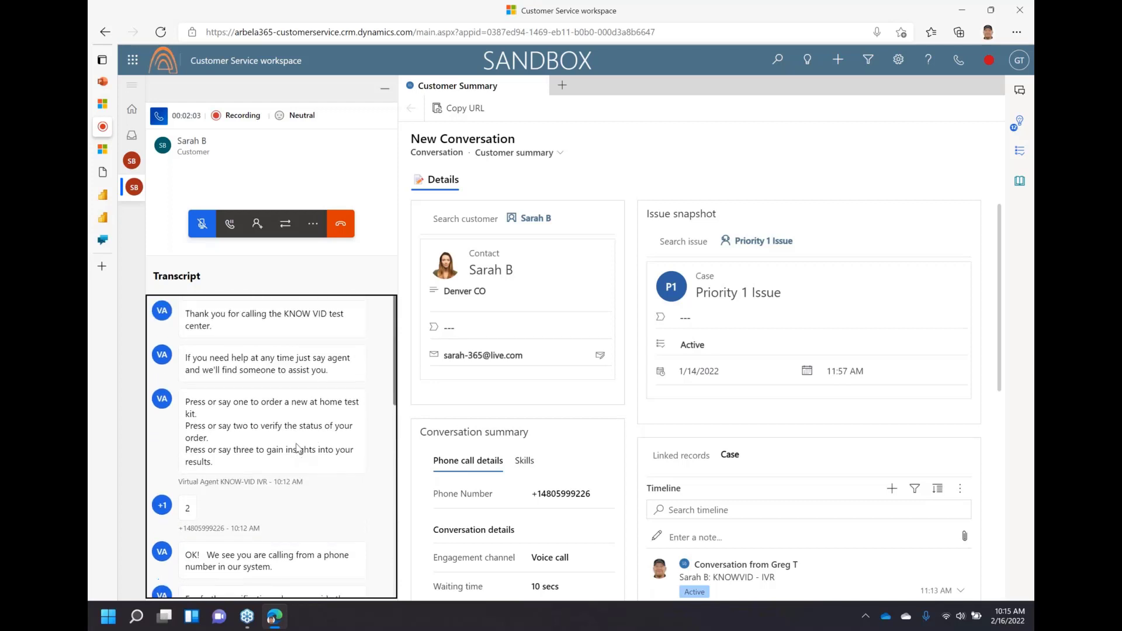
scroll(299, 449, "down", 5)
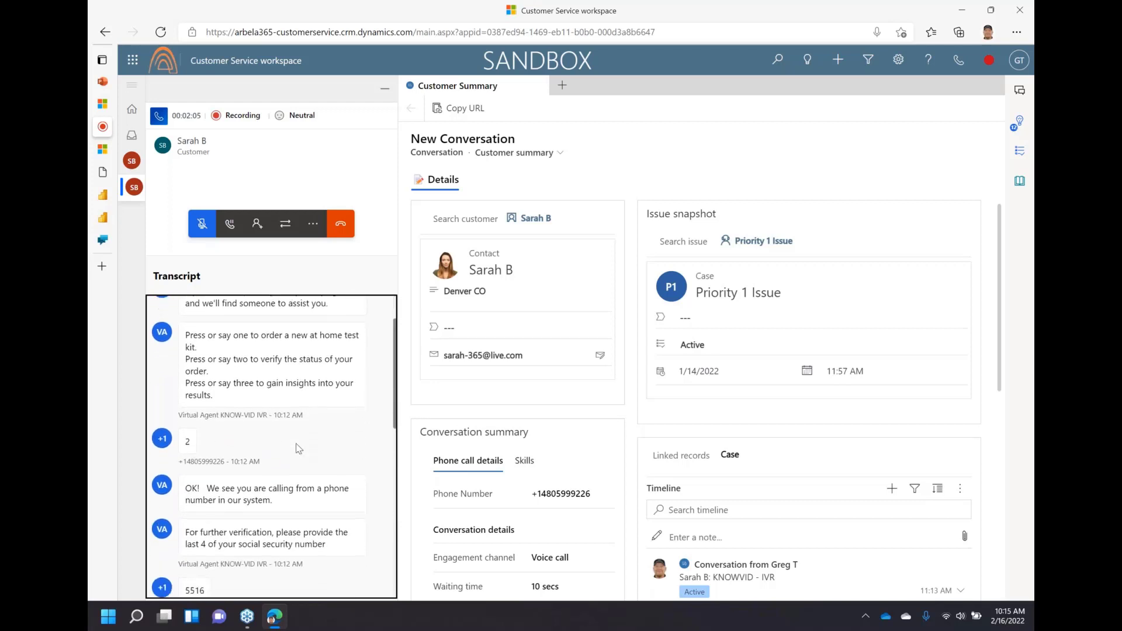
scroll(299, 448, "down", 8)
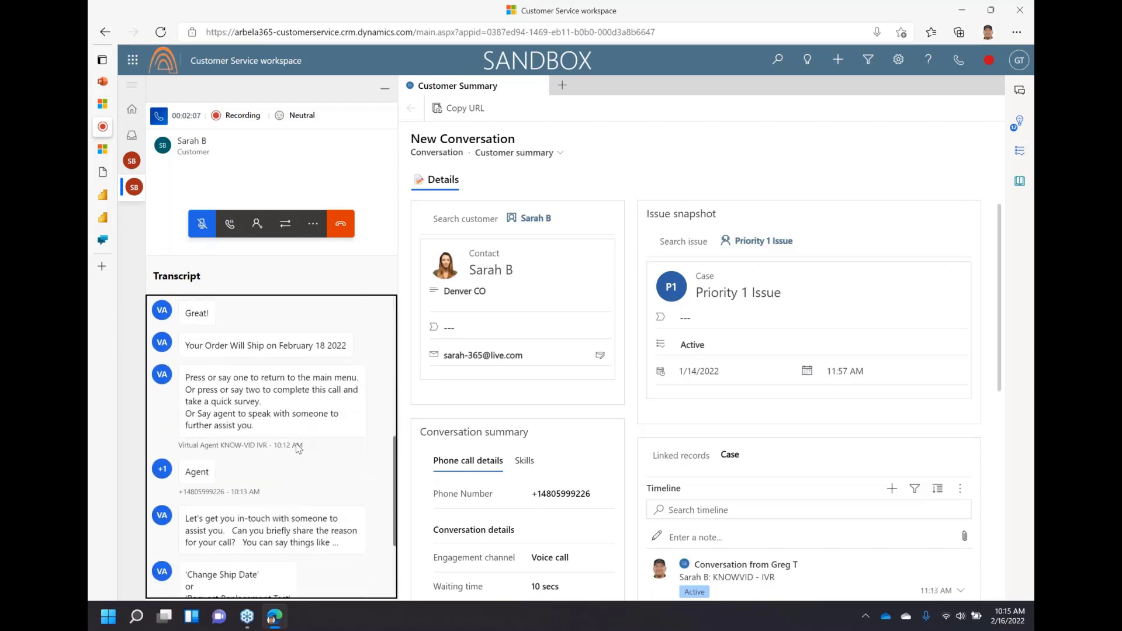
scroll(298, 448, "down", 2)
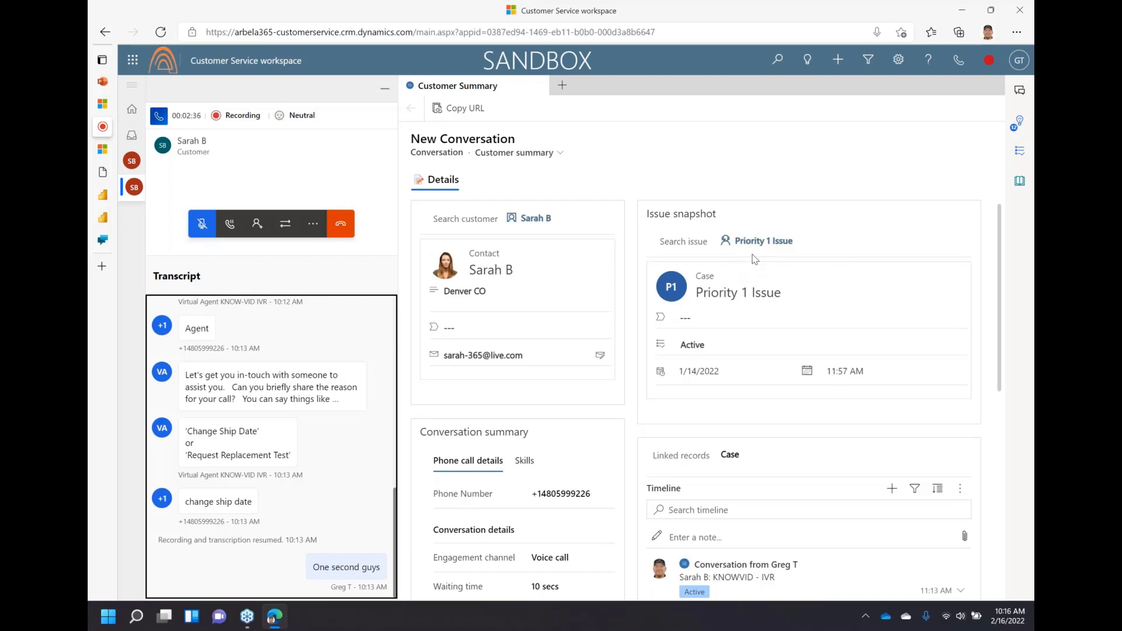
scroll(754, 259, "down", 3)
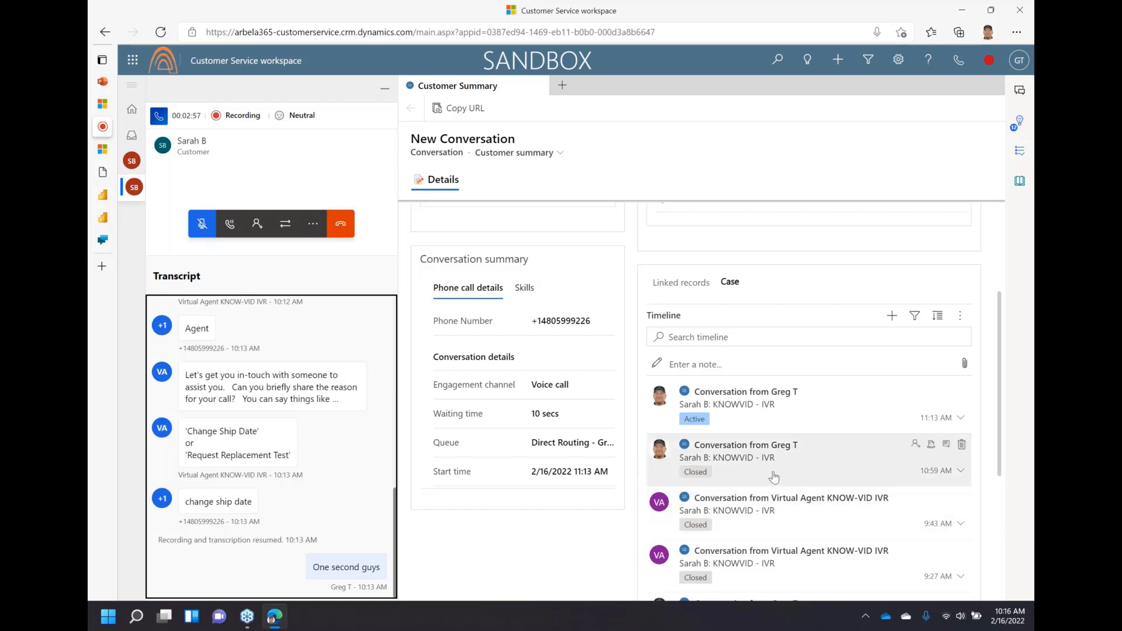
scroll(700, 398, "down", 3)
scroll(704, 405, "down", 1)
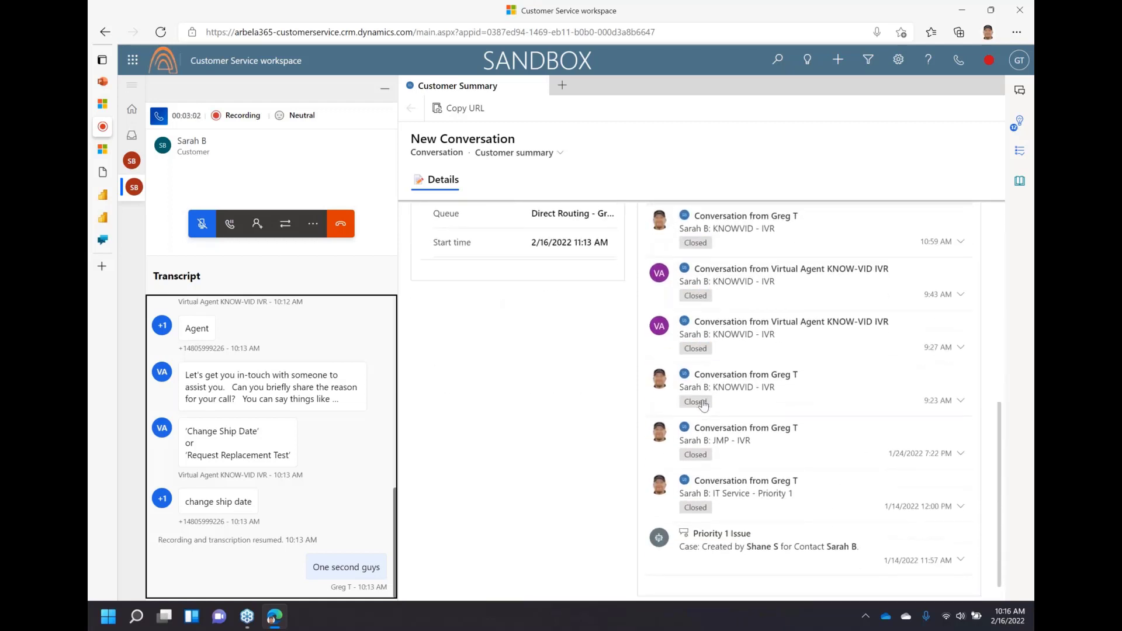
scroll(703, 404, "up", 2)
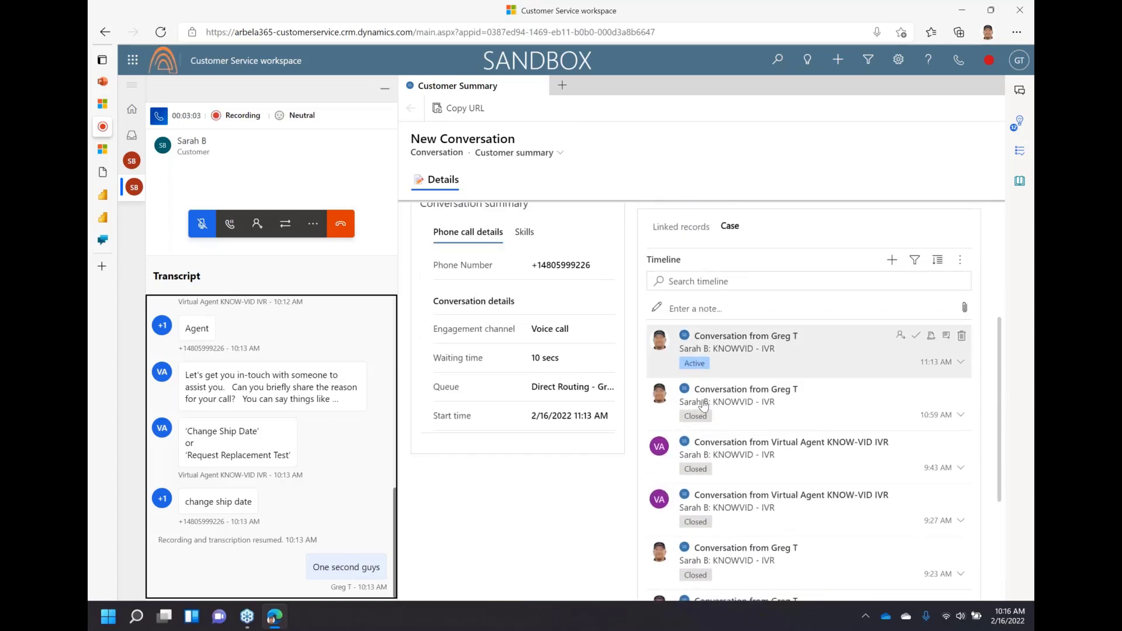
scroll(704, 405, "down", 2)
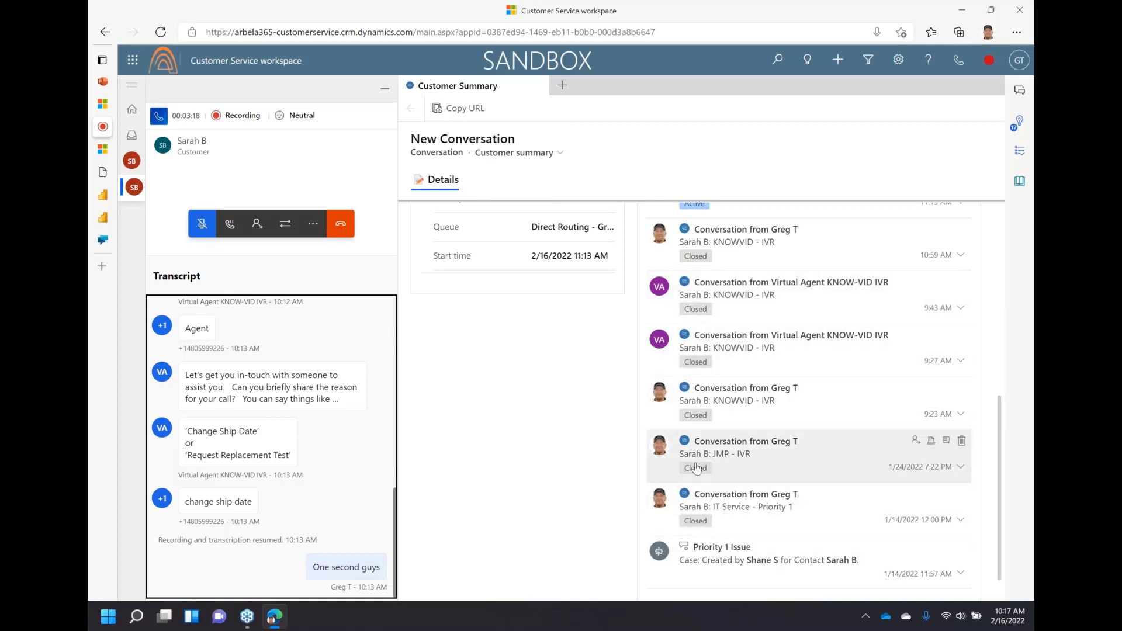
scroll(696, 468, "up", 3)
scroll(696, 467, "up", 5)
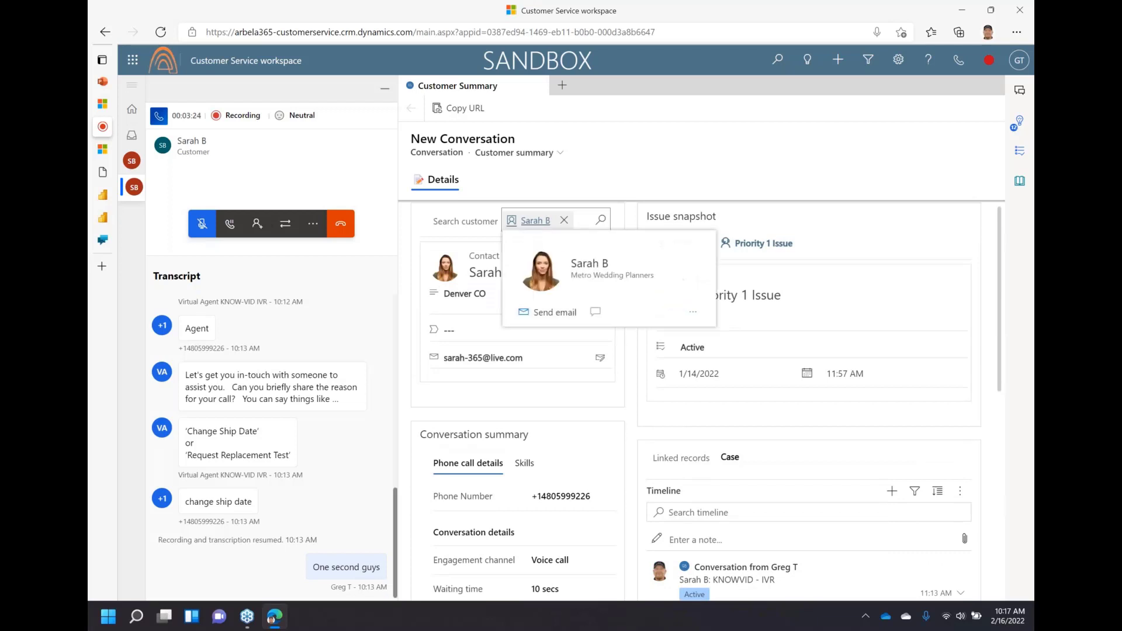
Open the caller's contact record and review its Loyalty tab: Gold level, 150000 points, 183900 redemption points.
left_click(528, 227)
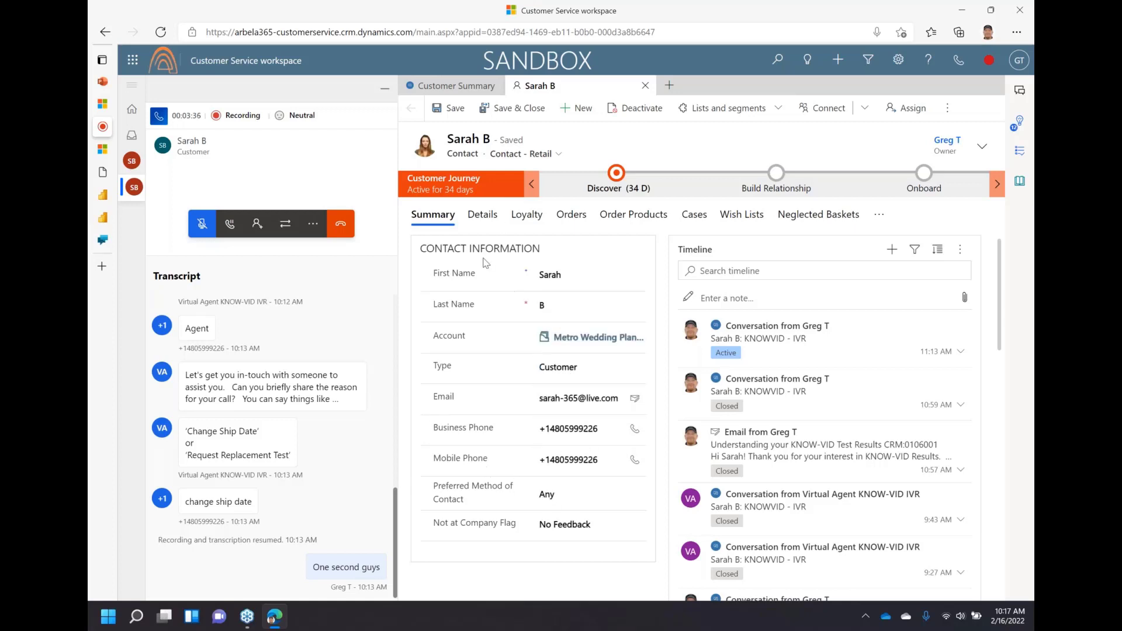
left_click(529, 222)
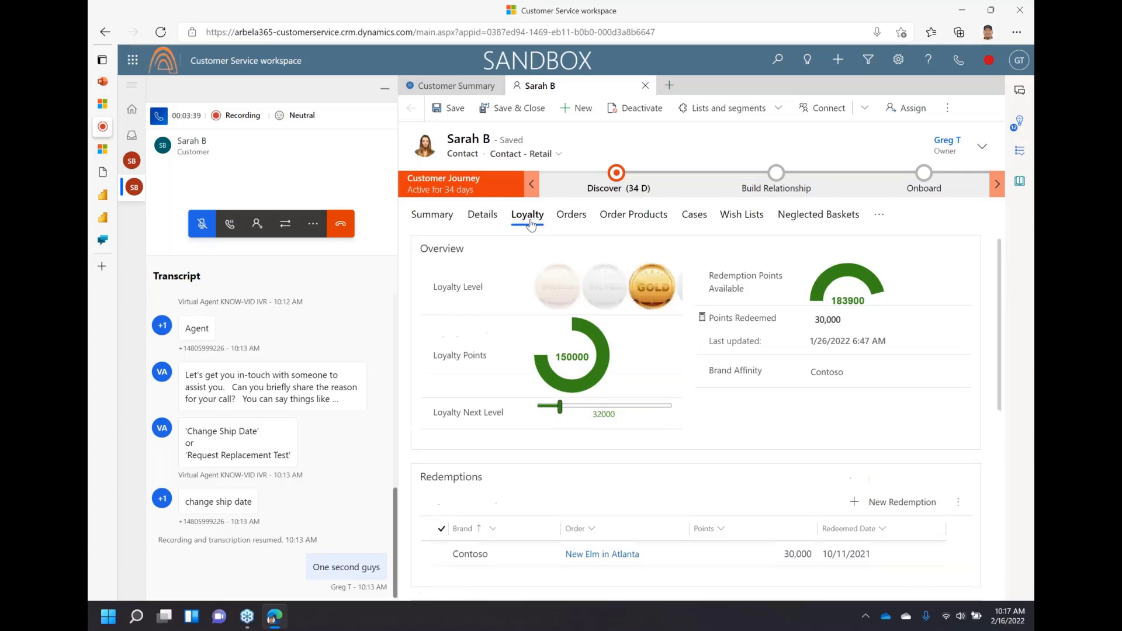
scroll(531, 224, "down", 2)
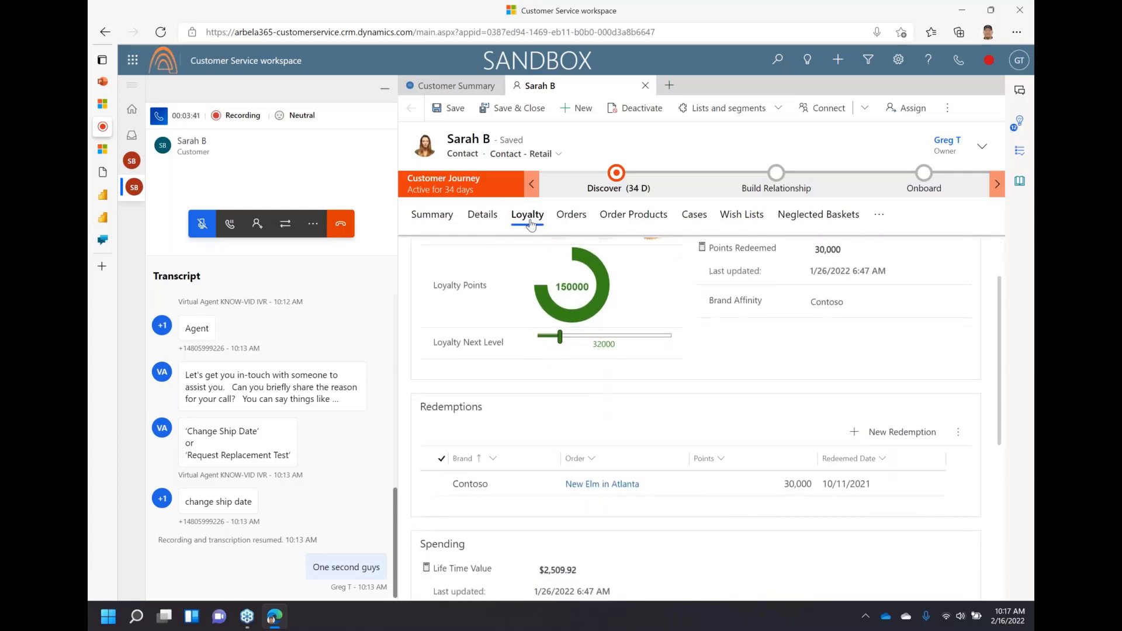
scroll(531, 223, "up", 1)
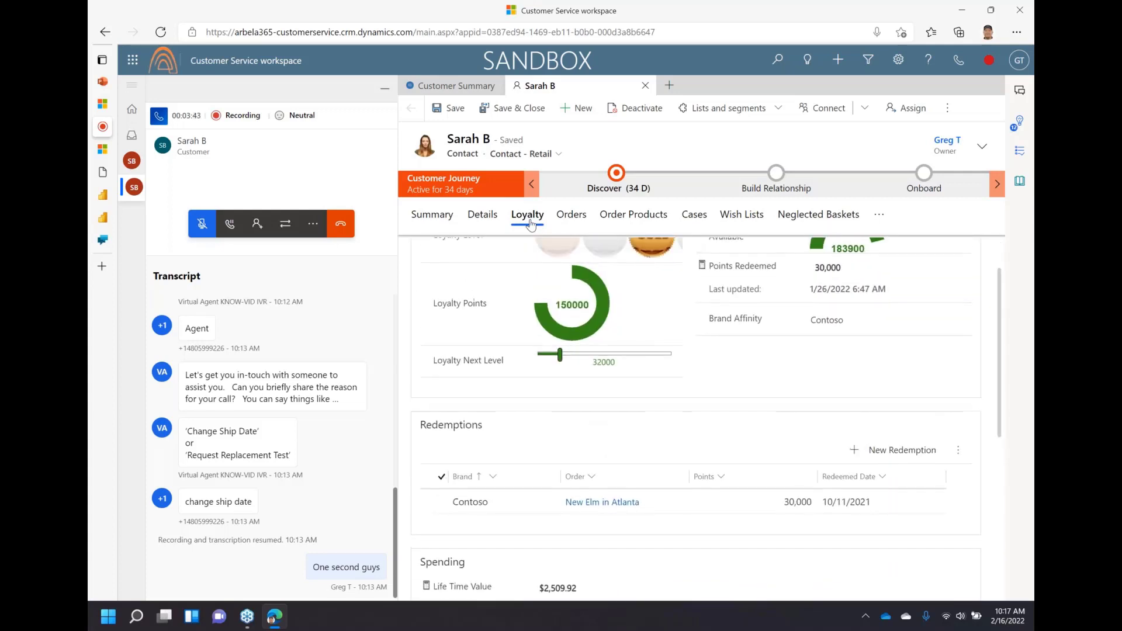
scroll(531, 224, "down", 1)
scroll(530, 224, "down", 4)
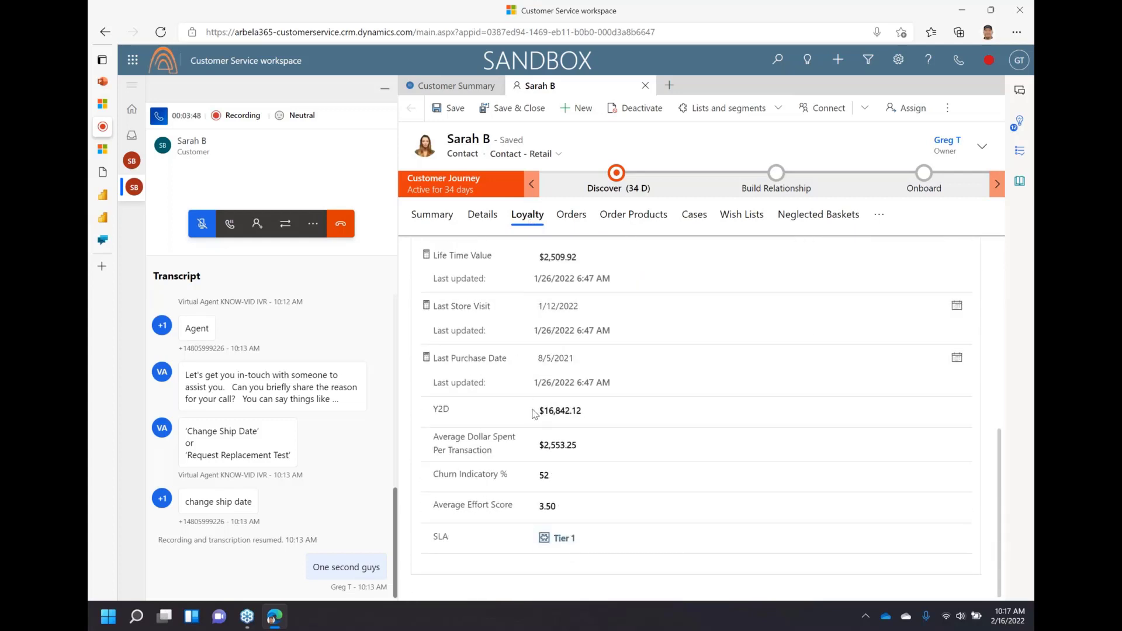
scroll(533, 439, "up", 6)
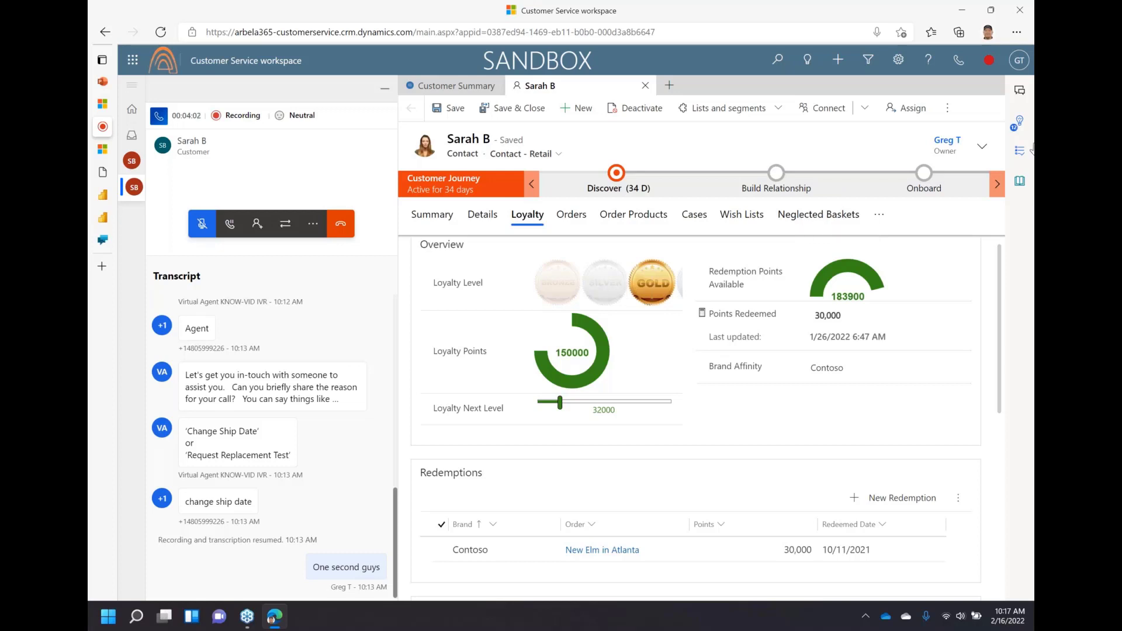
Open Smart assist to see suggested knowledge articles alongside the loyalty details.
left_click(1020, 125)
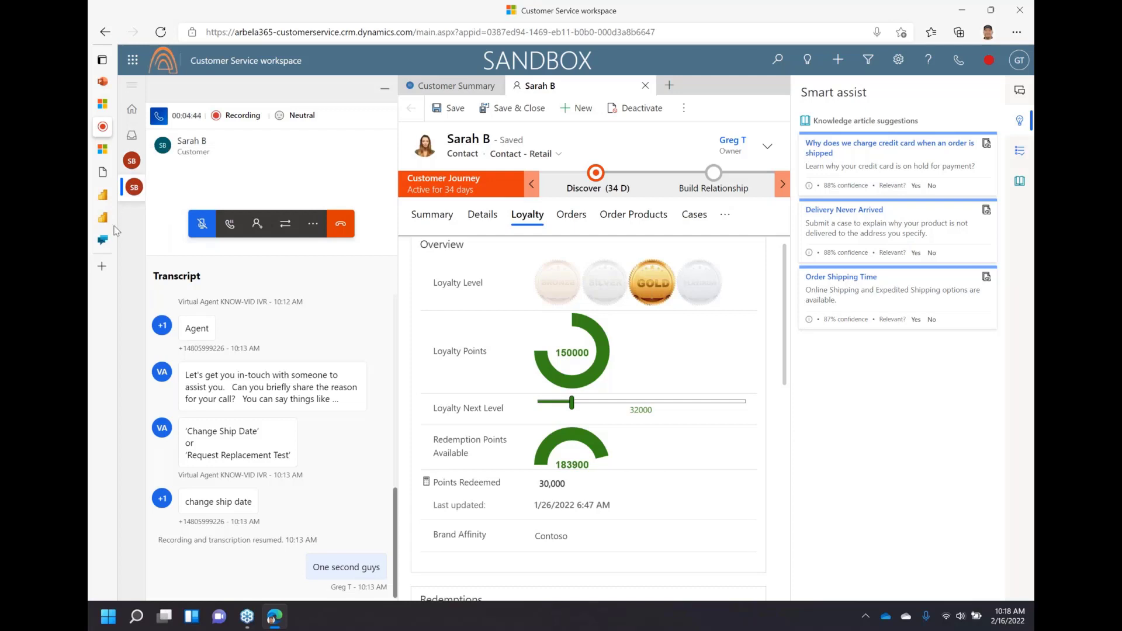
mouse_move(106, 209)
left_click(987, 61)
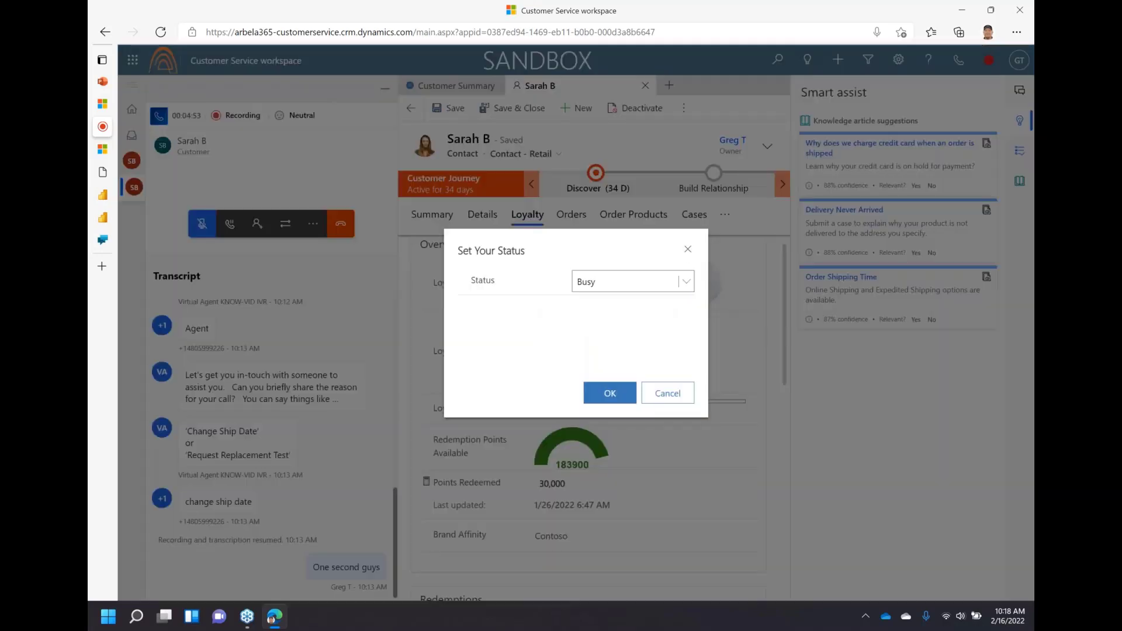
left_click(671, 394)
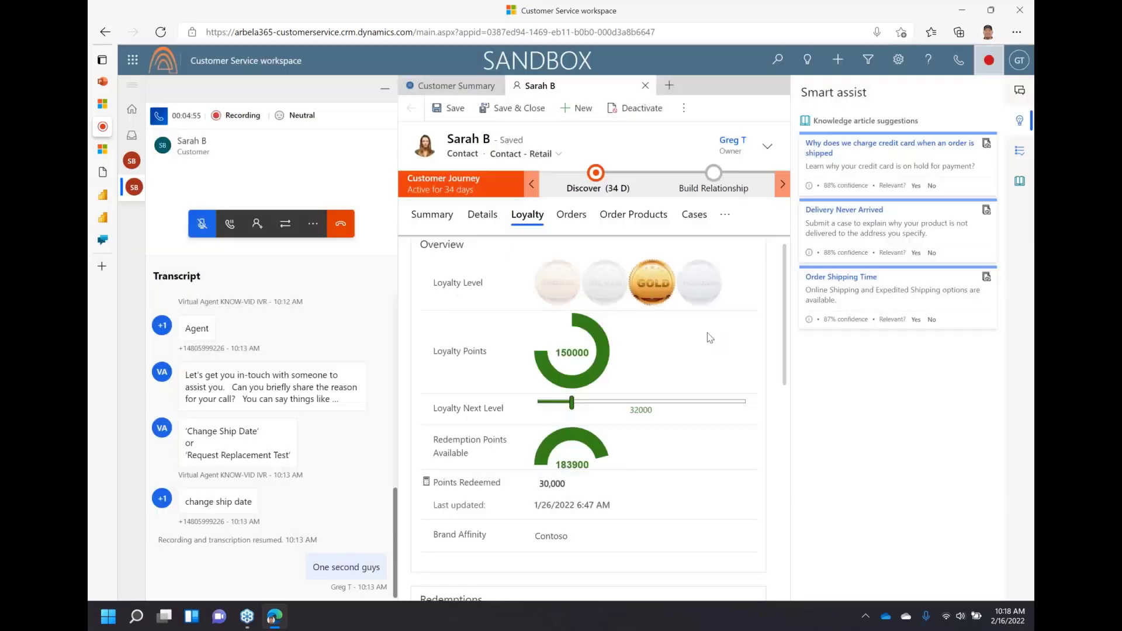
left_click(988, 60)
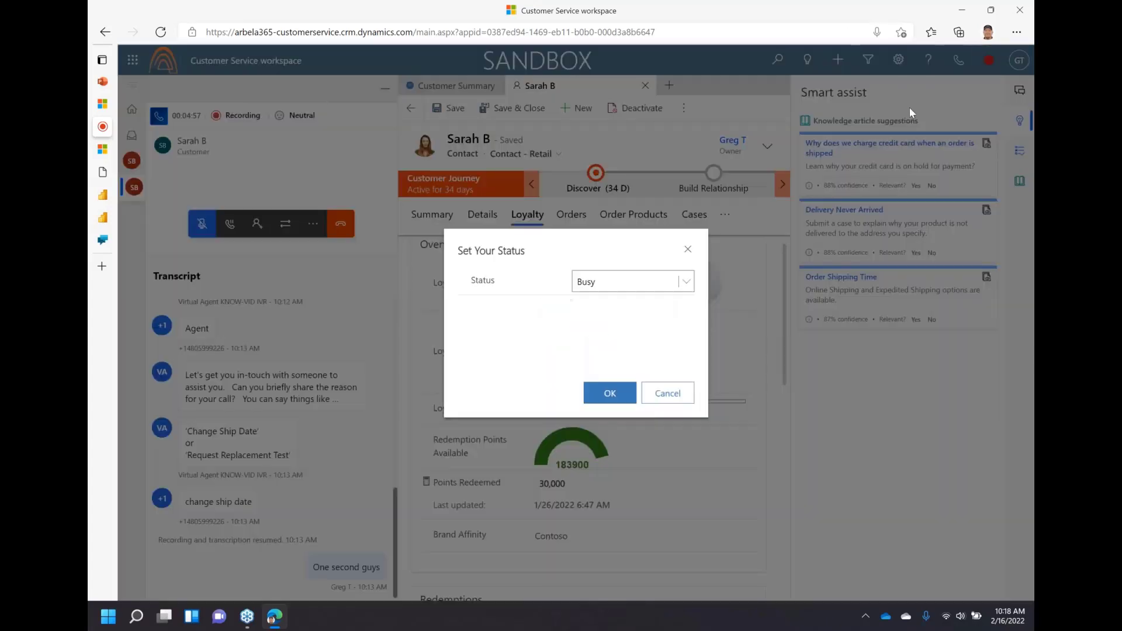
left_click(651, 292)
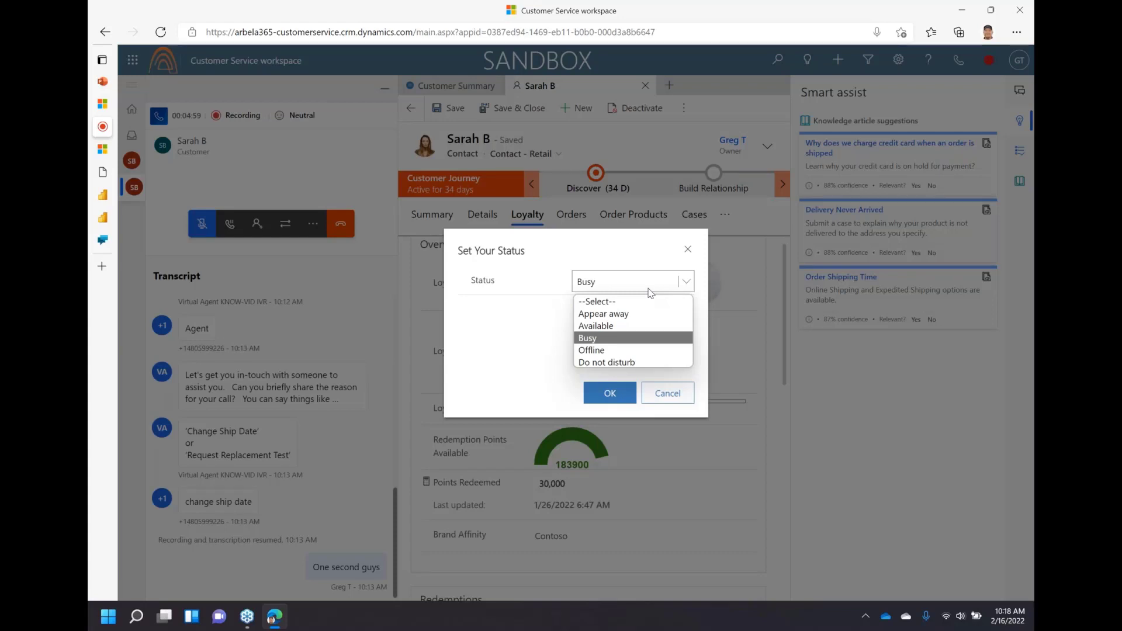
left_click(667, 405)
left_click(667, 404)
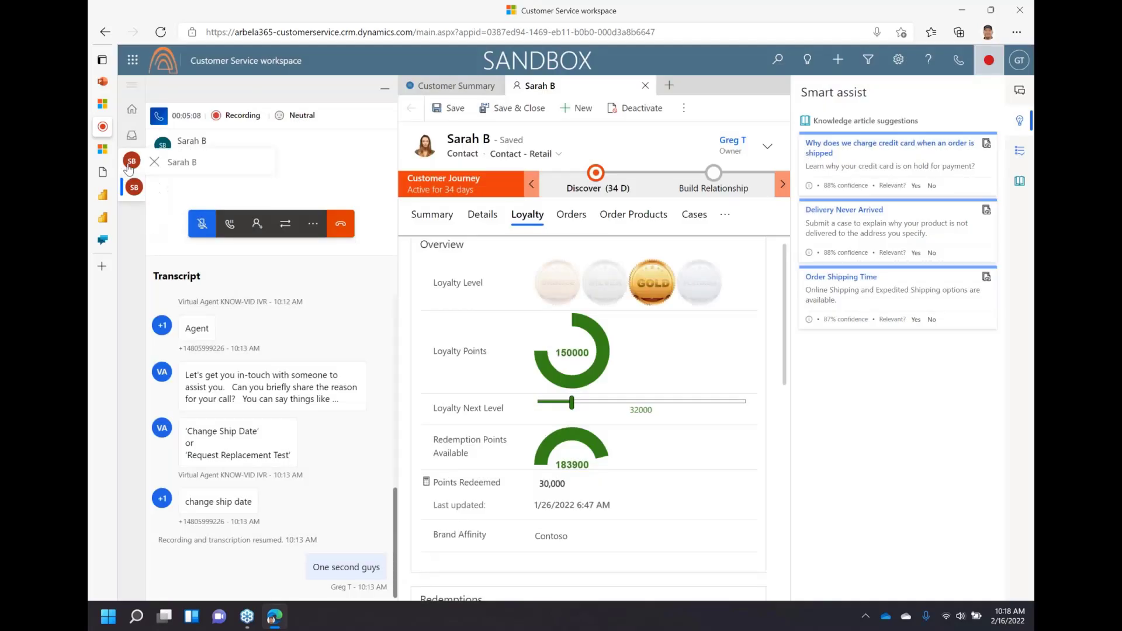
mouse_move(134, 168)
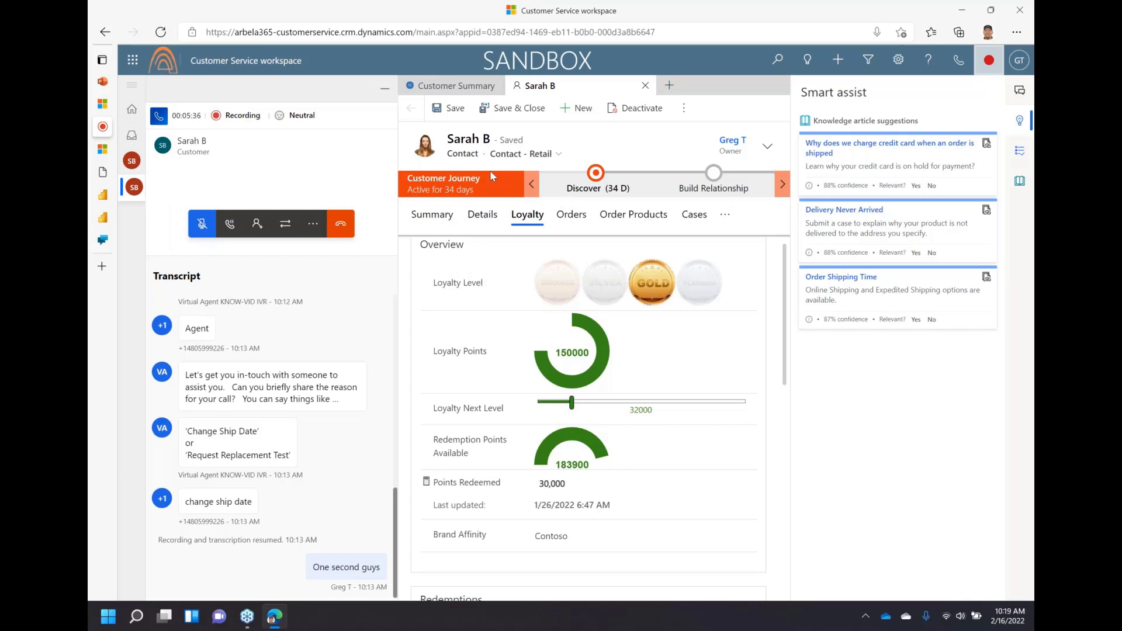
Browse the contact's Summary, Details, Loyalty and Orders tabs, ending back on Summary.
left_click(449, 214)
left_click(482, 217)
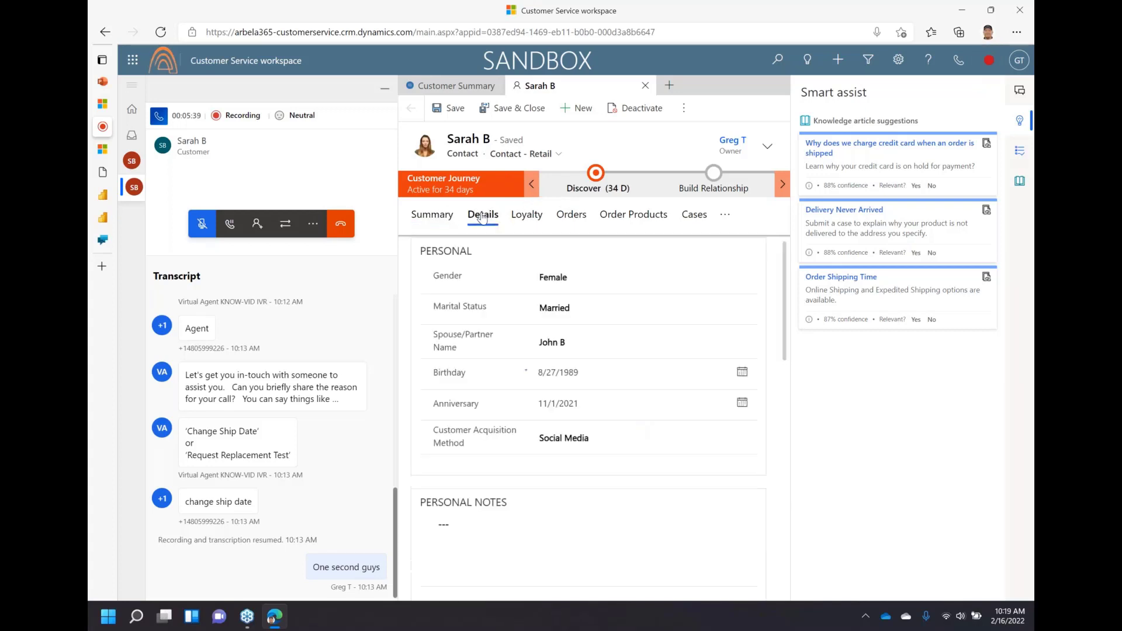
left_click(526, 223)
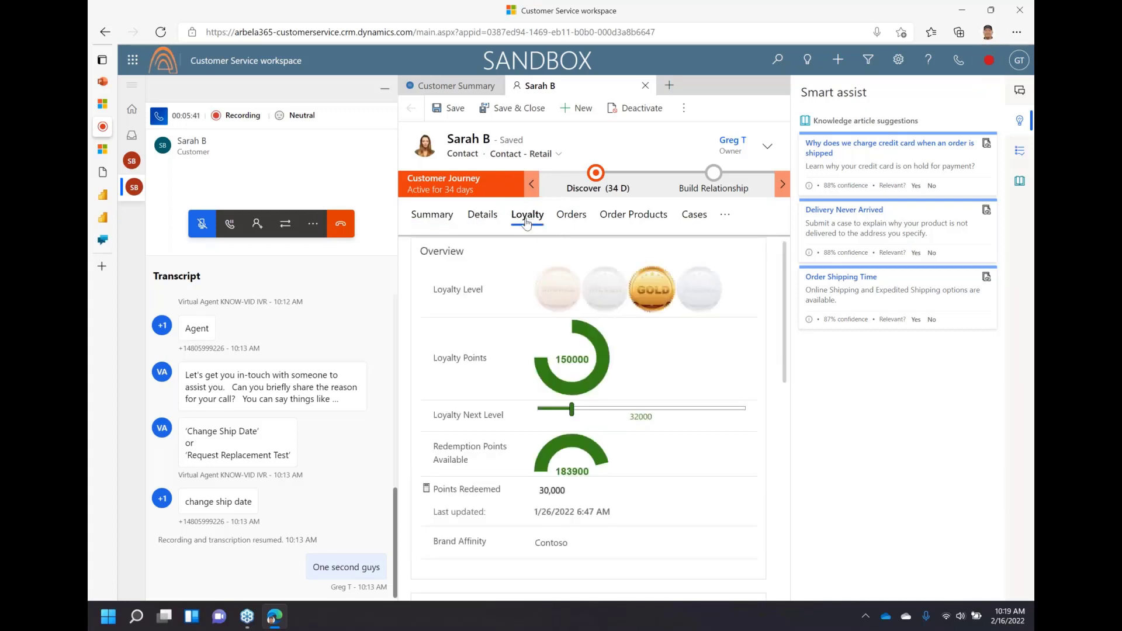
left_click(564, 218)
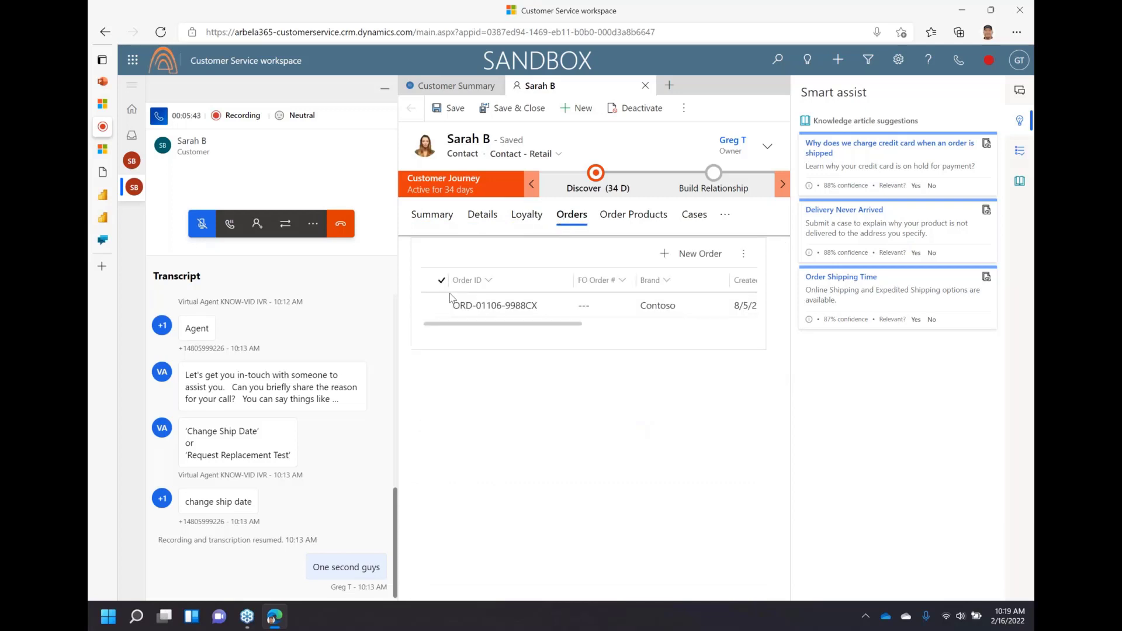
left_click(430, 223)
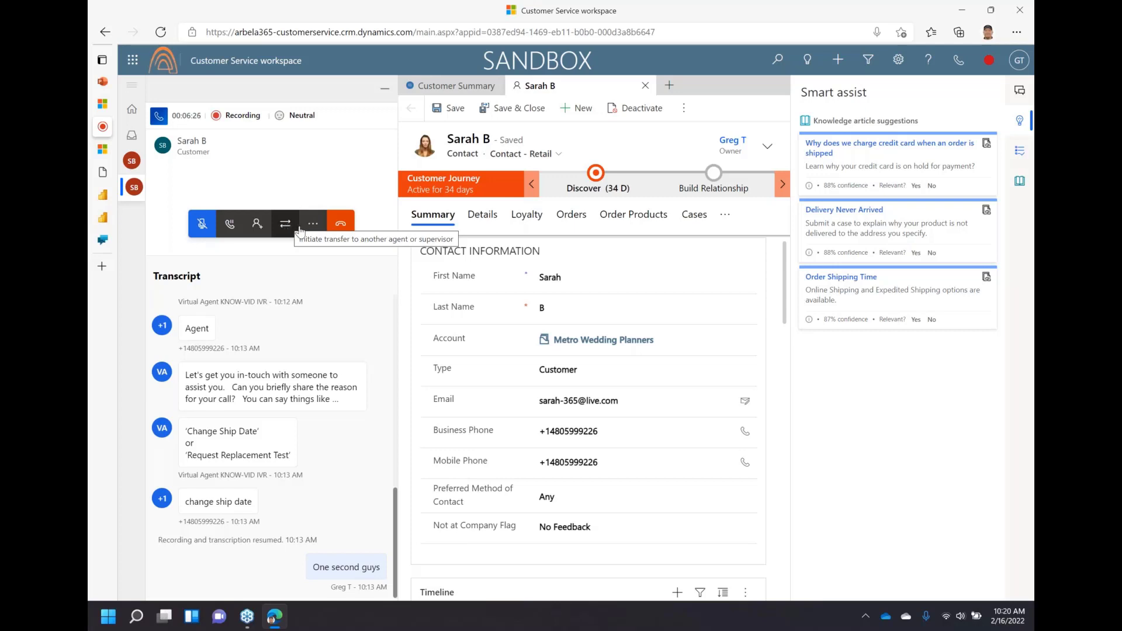
Hang up the call, close the ended customer session, and return to the webinar slide deck.
left_click(340, 224)
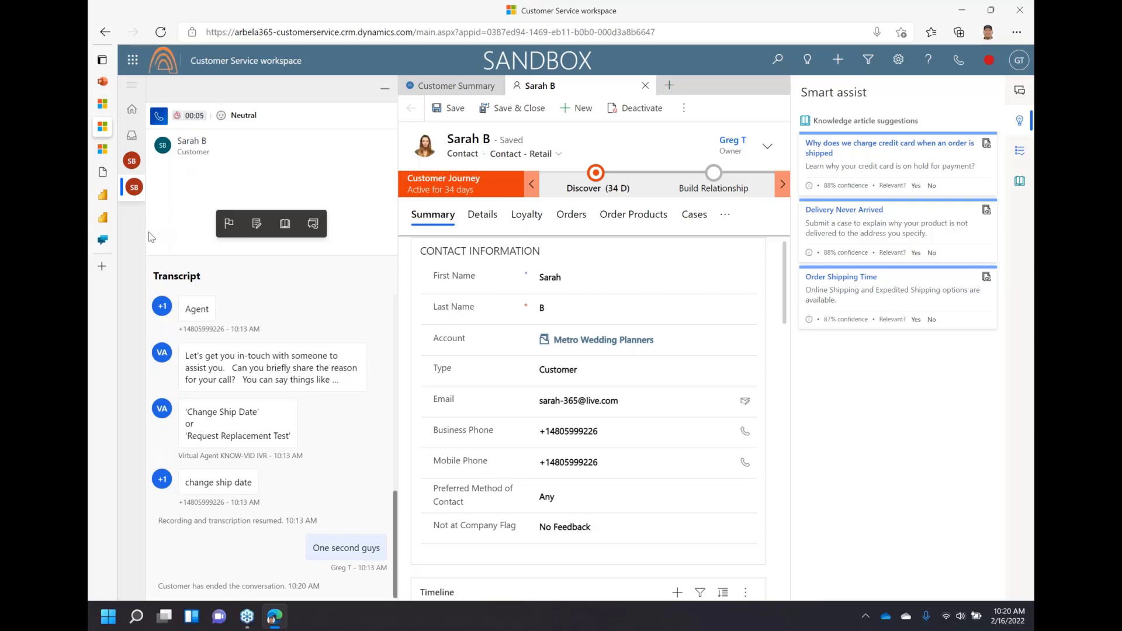
left_click(256, 224)
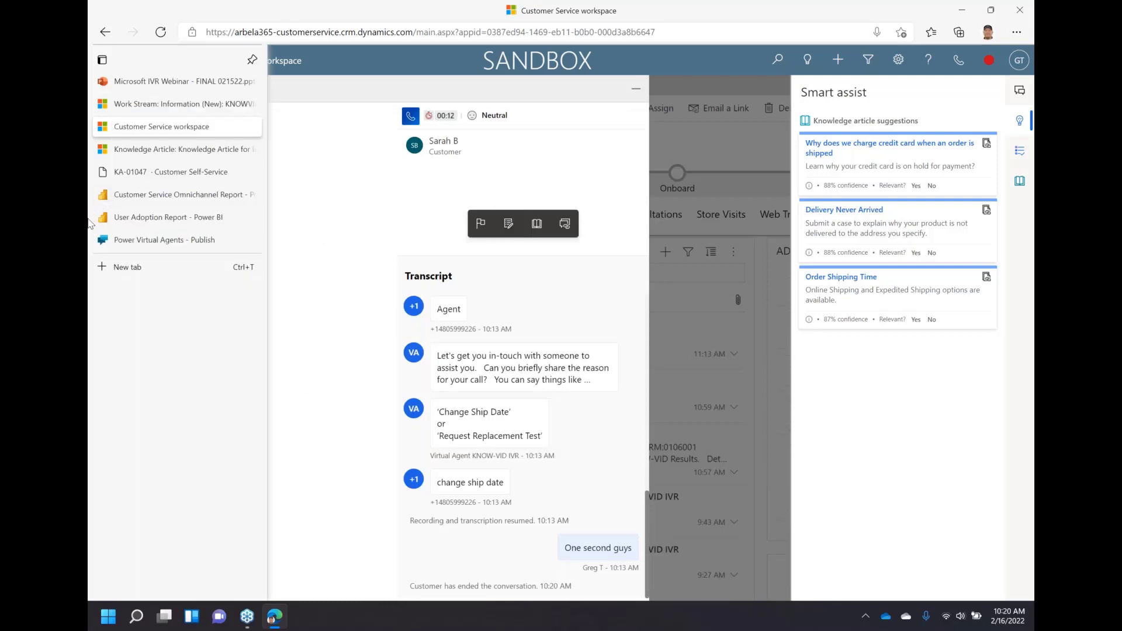
mouse_move(134, 188)
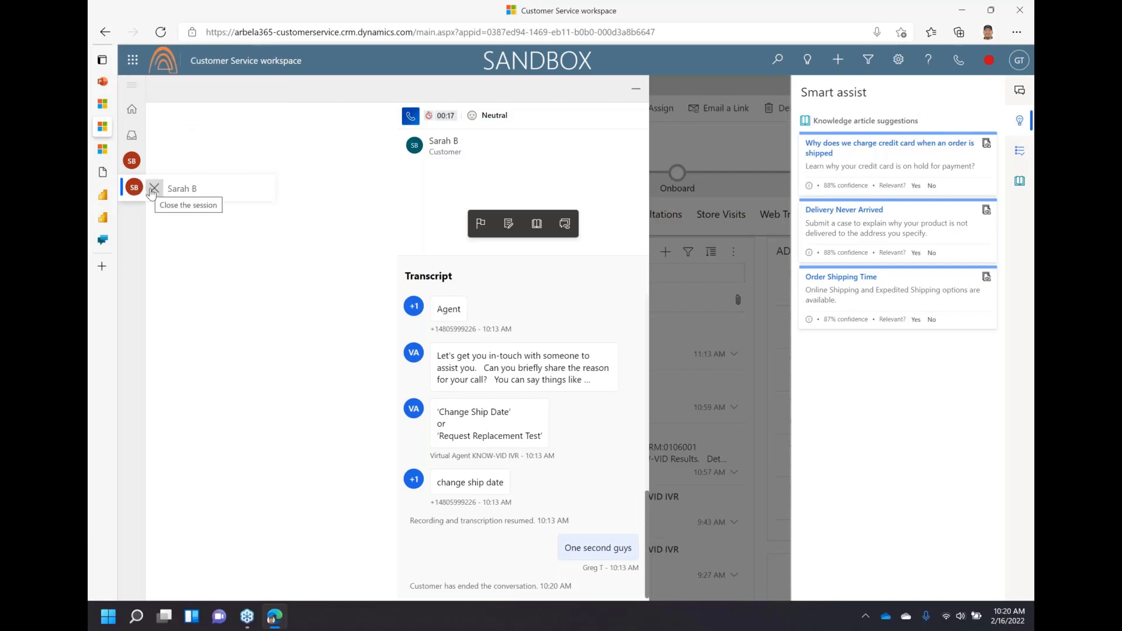
left_click(154, 188)
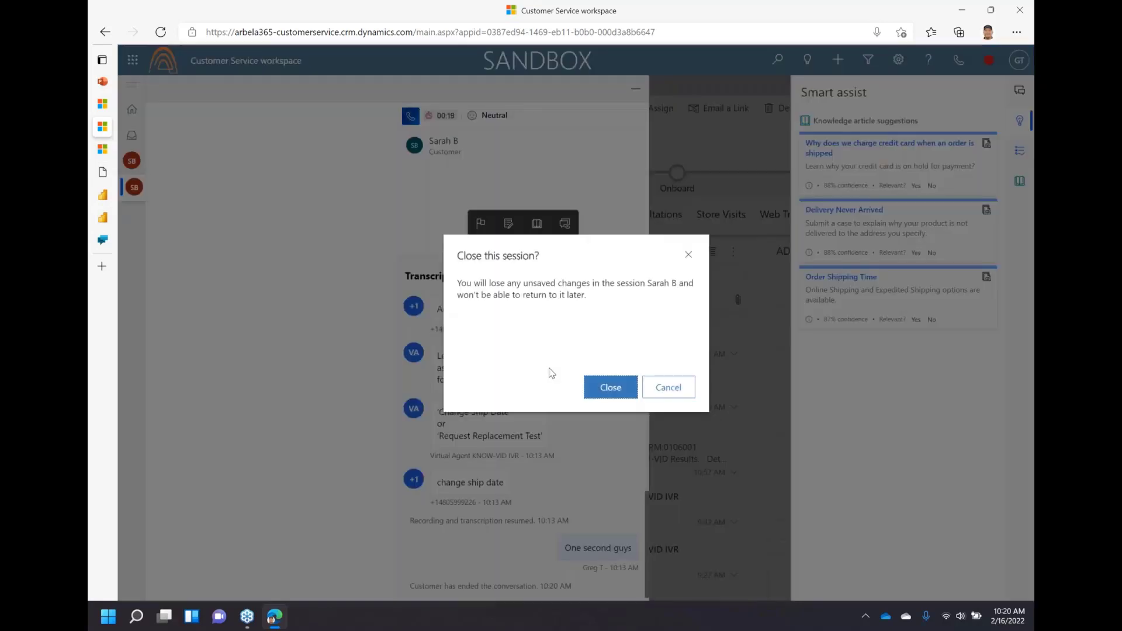
left_click(610, 394)
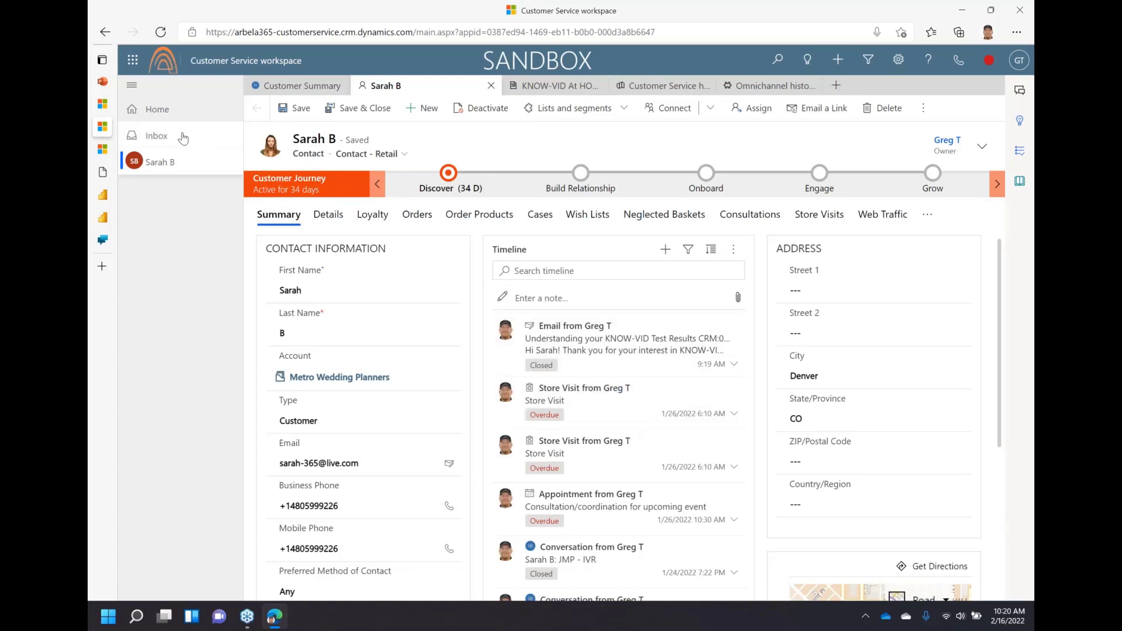
left_click(105, 84)
Show slide 12, whose IVR flow ends offering main menu, a quick survey or an agent.
left_click(186, 376)
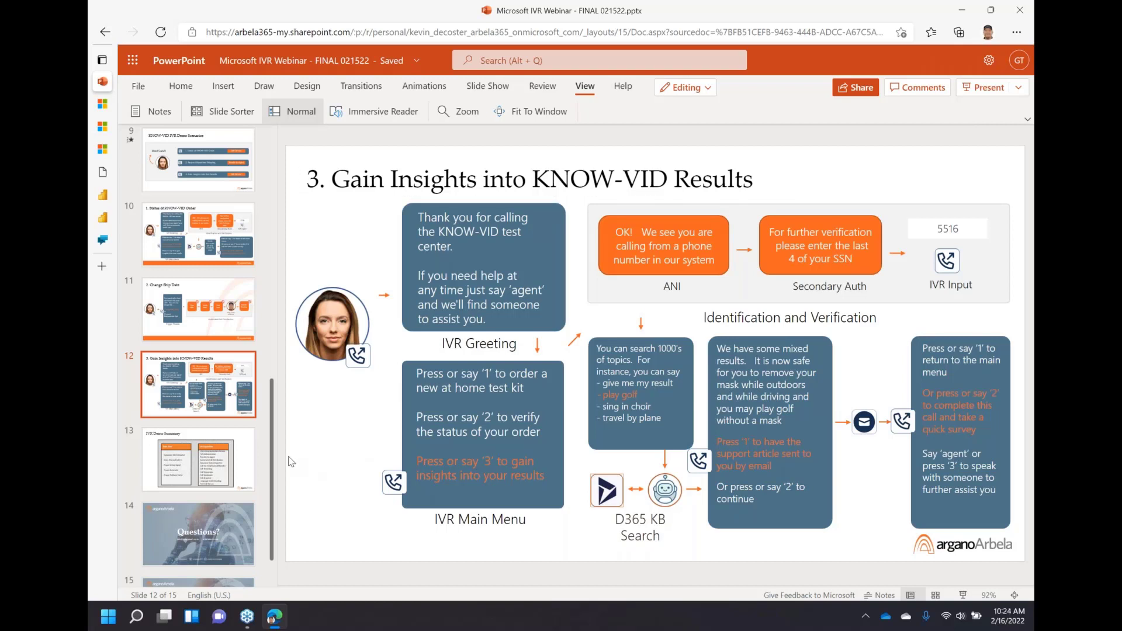
Show slide 13 'IVR Demo Summary' with its five tools and twelve IVR capabilities.
left_click(248, 456)
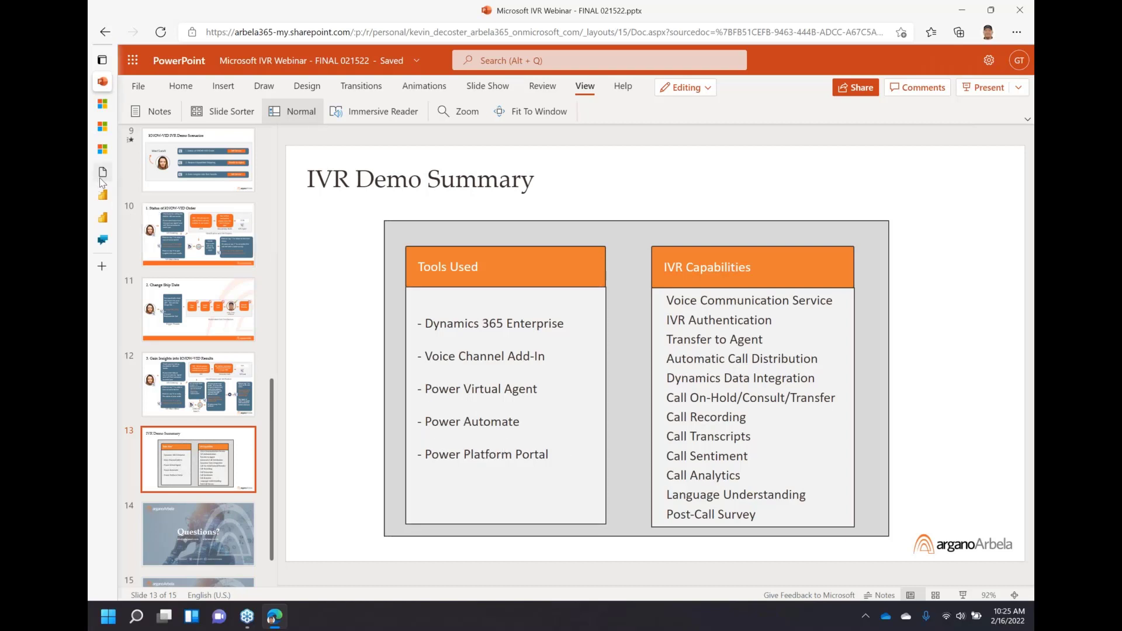
mouse_move(100, 177)
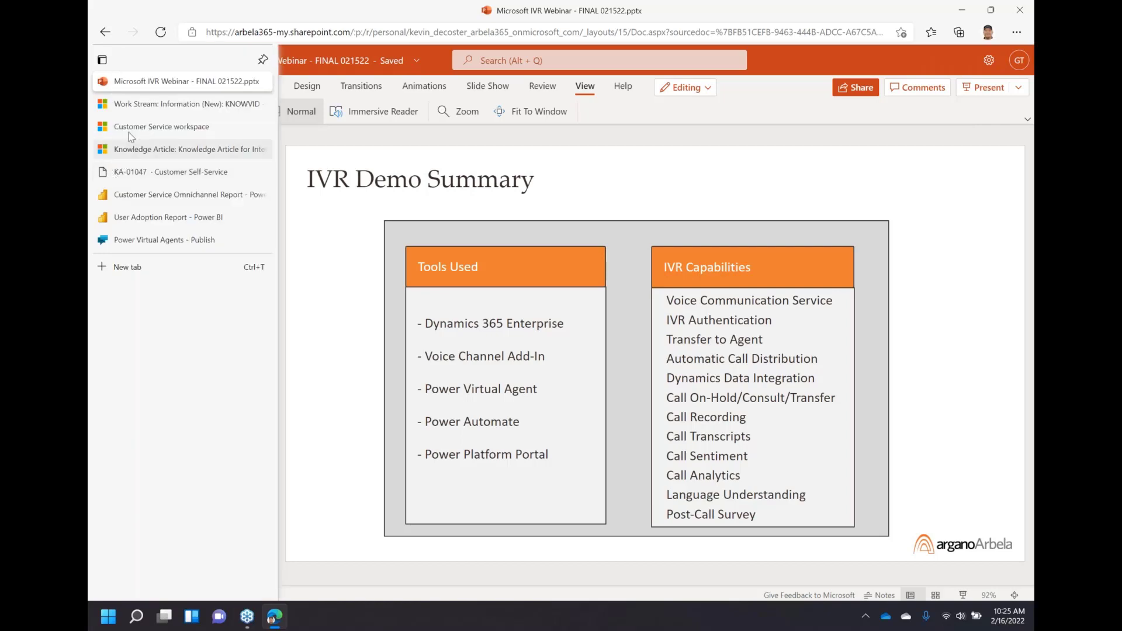
left_click(125, 178)
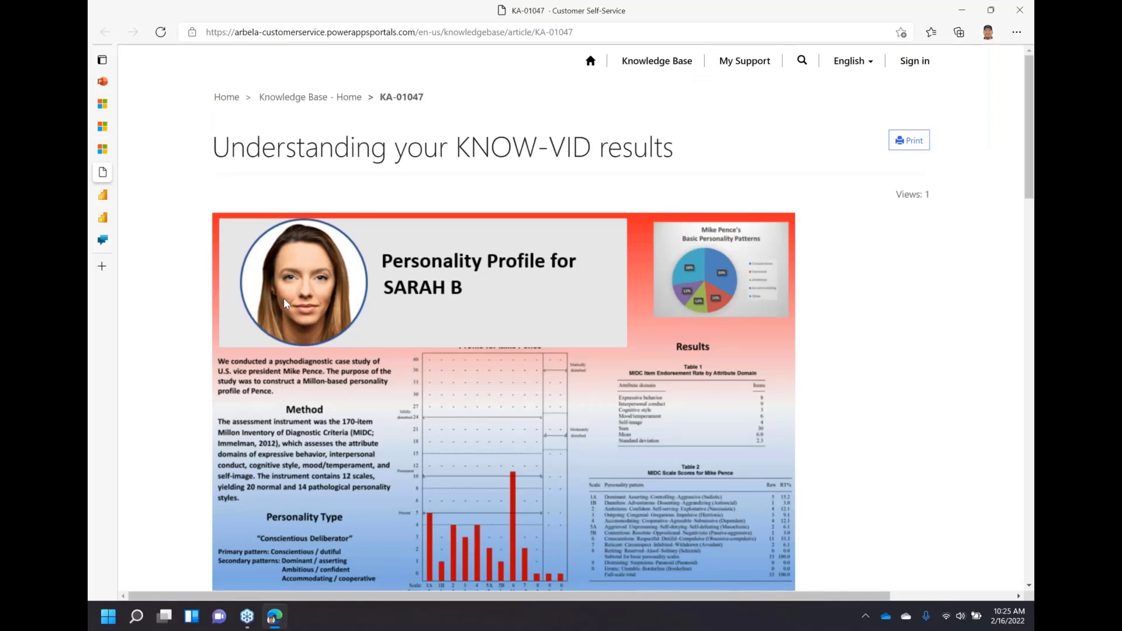
scroll(283, 298, "down", 2)
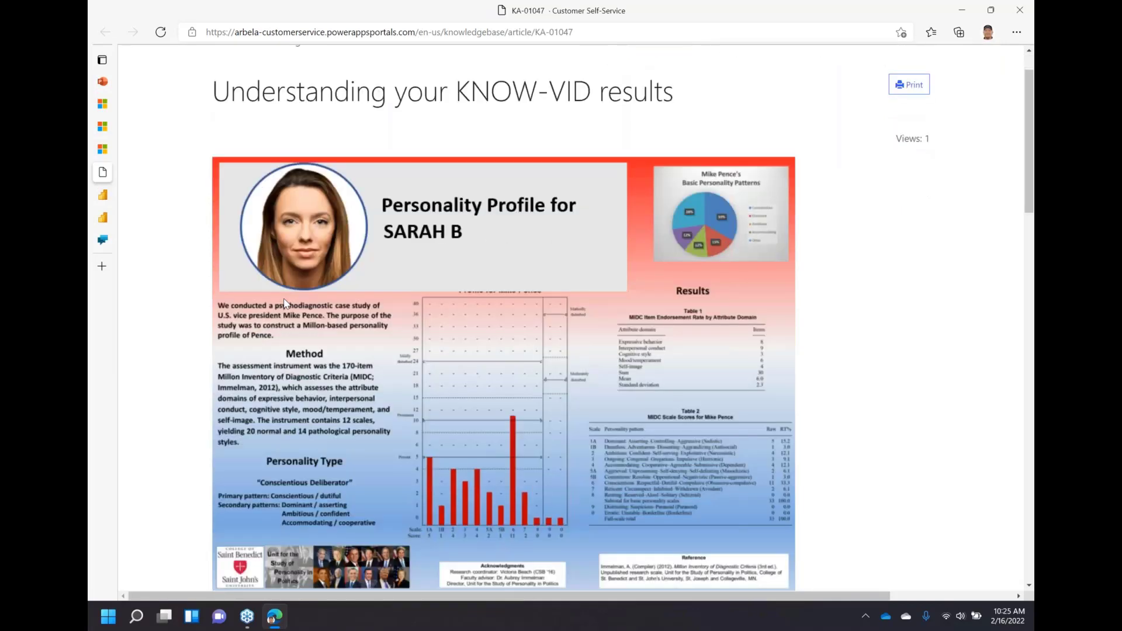
scroll(285, 303, "up", 1)
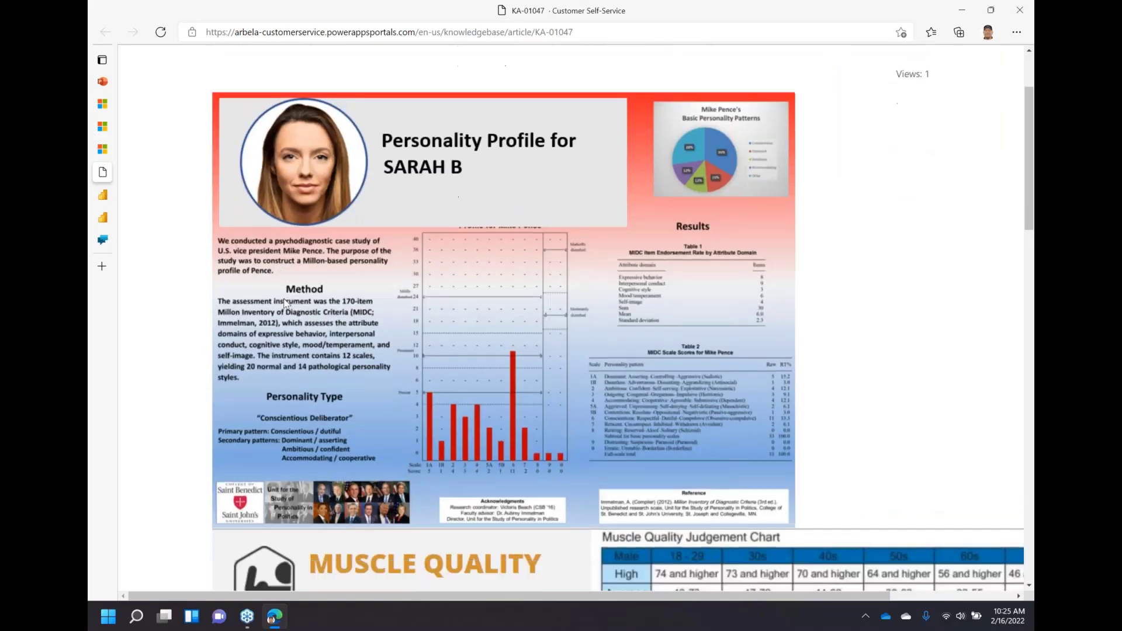
scroll(286, 303, "down", 1)
scroll(285, 303, "up", 2)
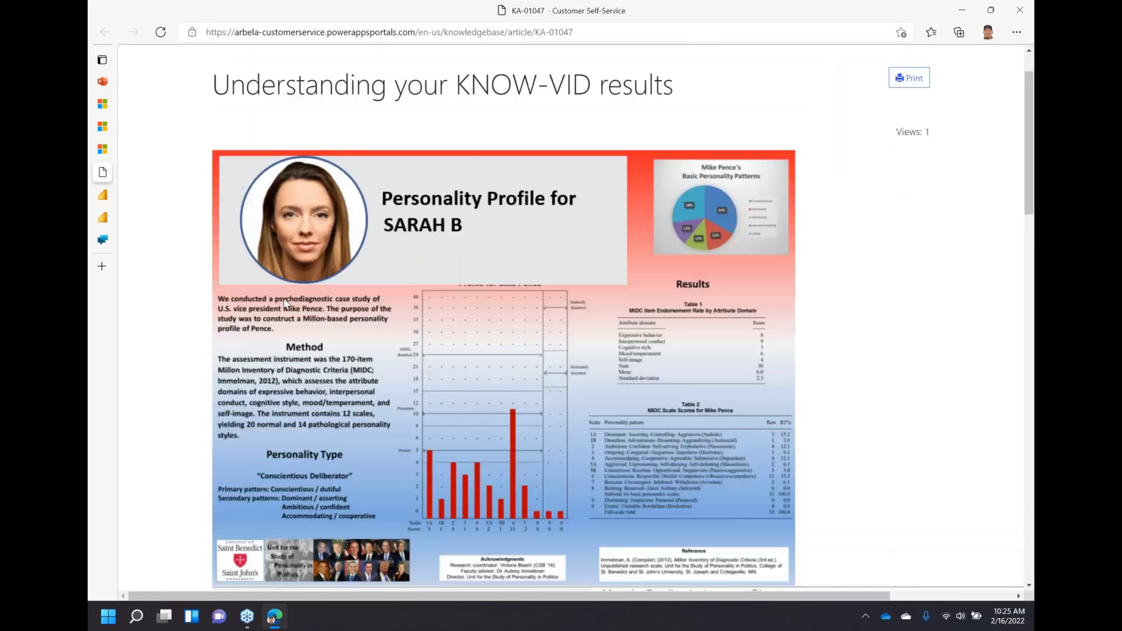
scroll(285, 303, "down", 1)
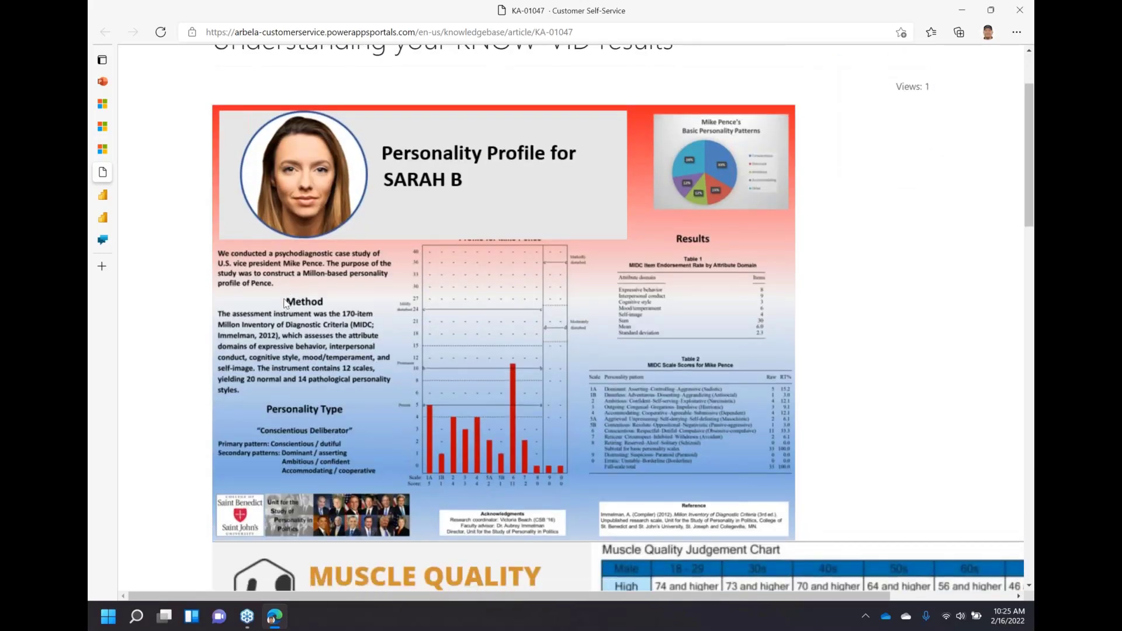
scroll(285, 303, "down", 1)
scroll(285, 303, "up", 2)
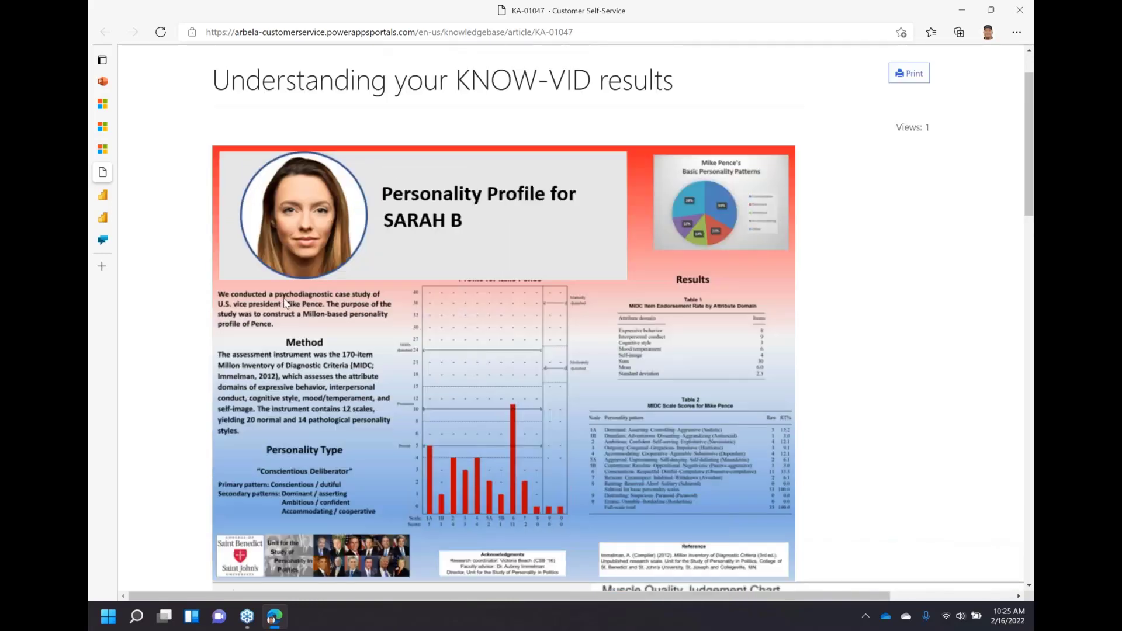
scroll(285, 302, "up", 2)
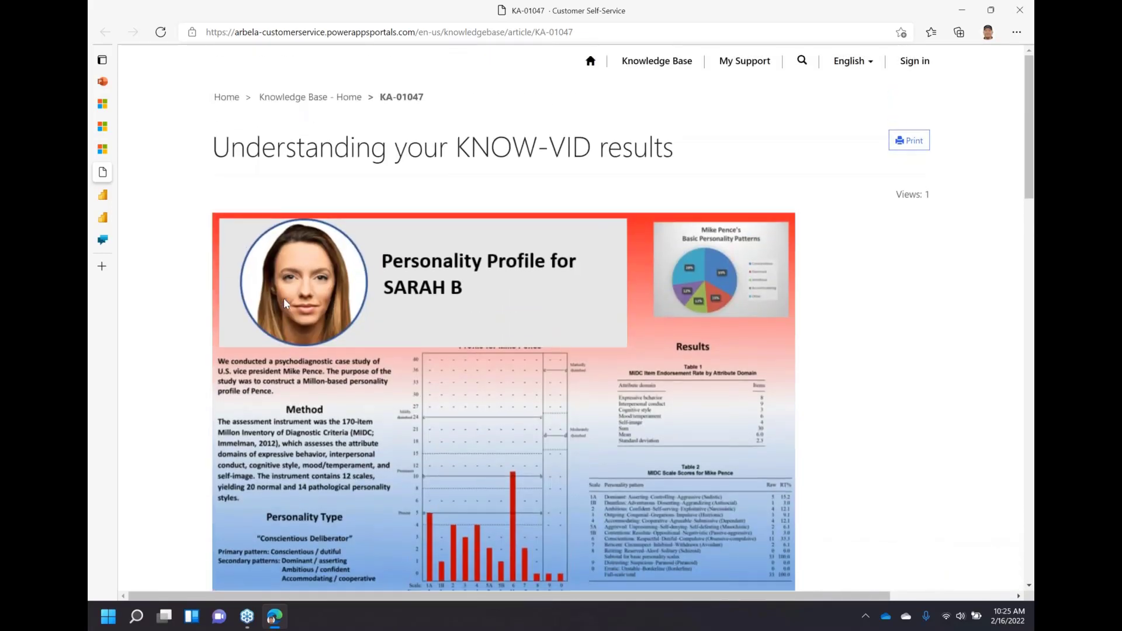
mouse_move(97, 165)
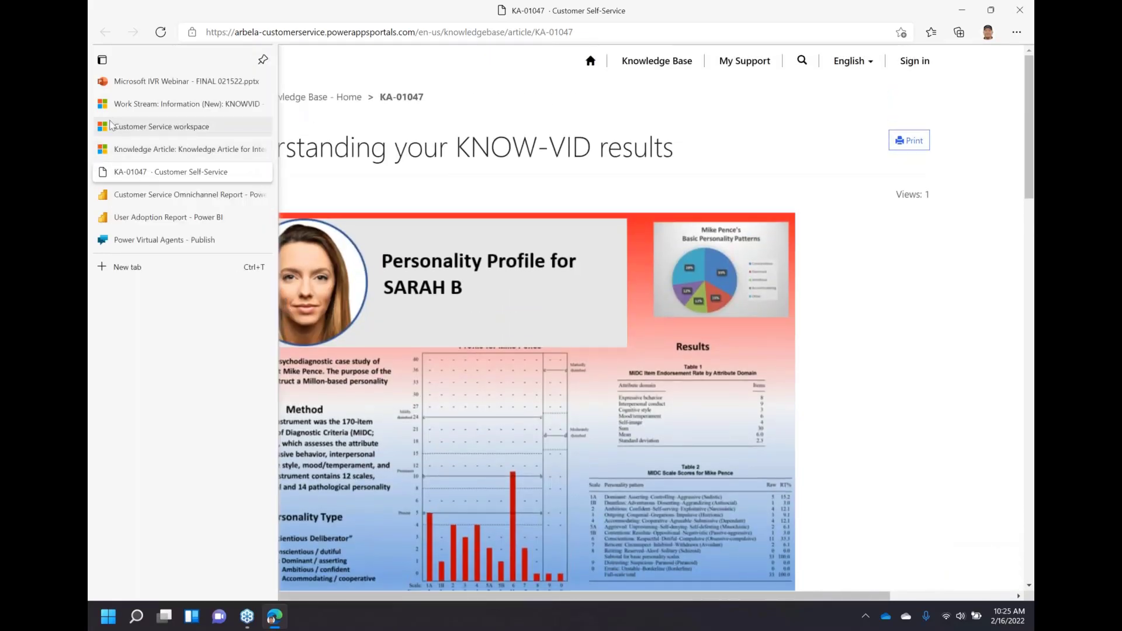
Go back to the Microsoft IVR Webinar deck, still on slide 13 'IVR Demo Summary'.
left_click(130, 84)
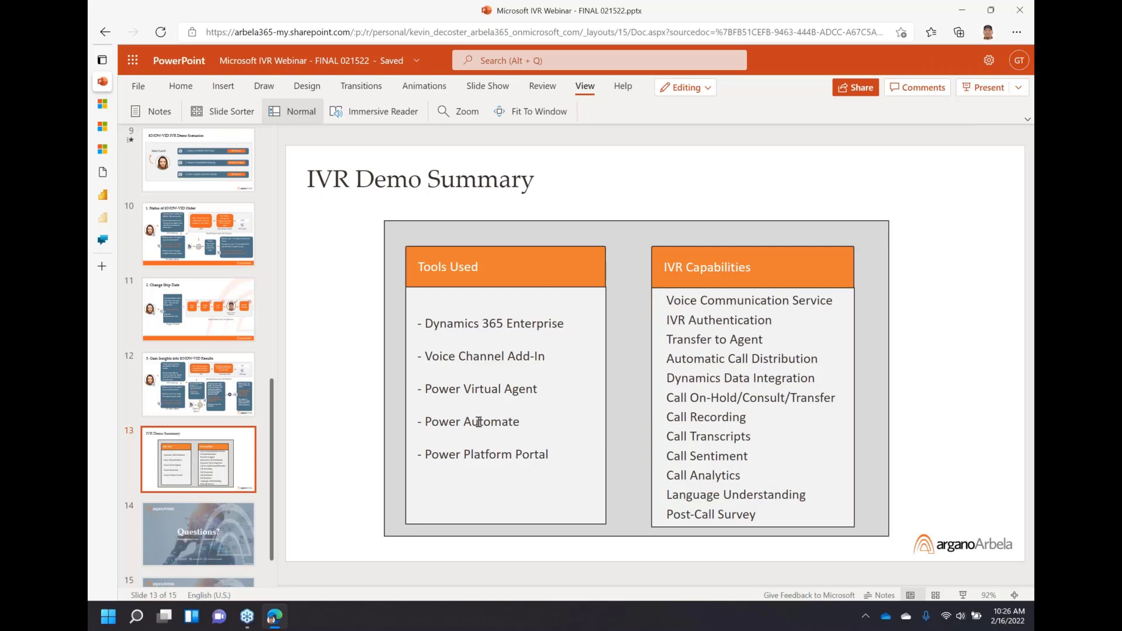
Show the Customer Service Omnichannel Report's Case Summary: 87 total, 25 active, 61 resolved cases.
left_click(106, 198)
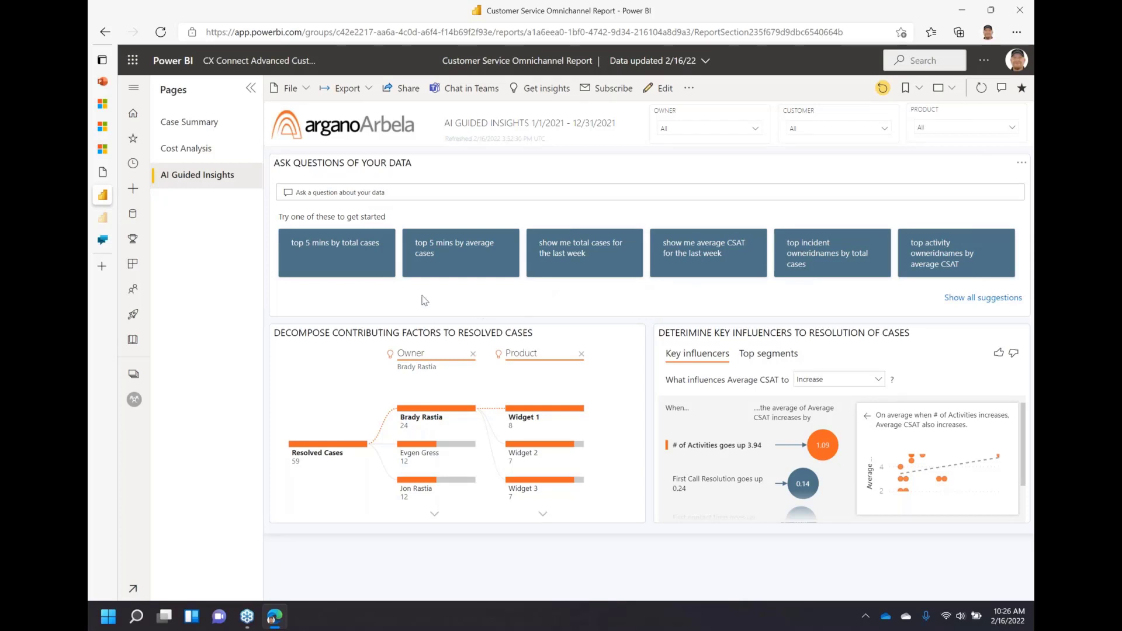
left_click(197, 124)
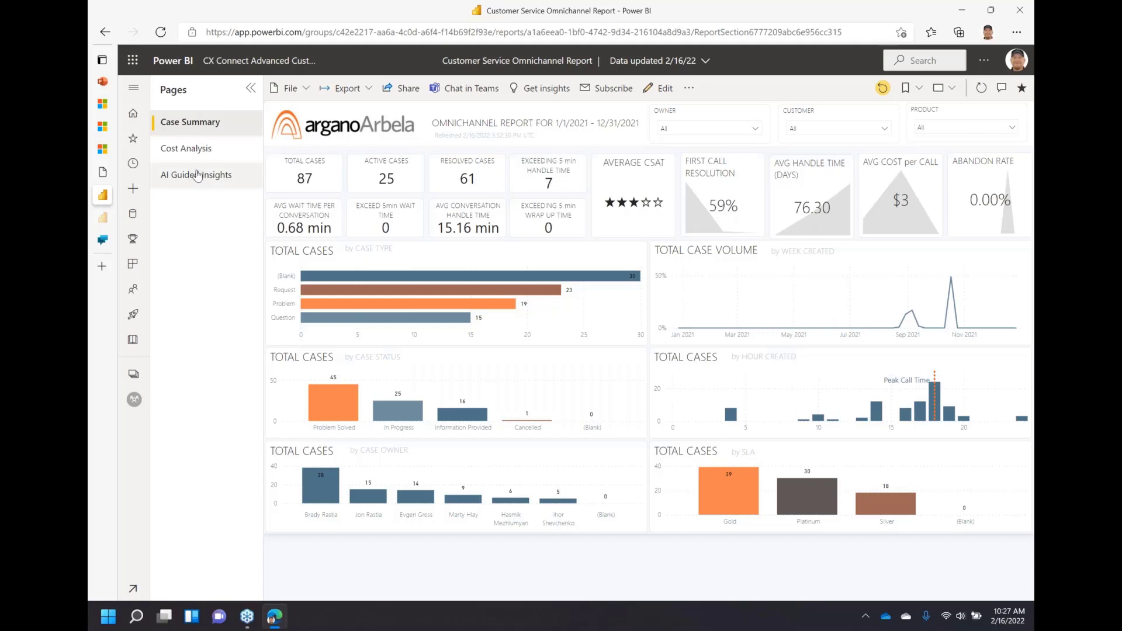
On AI Guided Insights, chart top 5 mins by total cases and set key influencers to Decrease.
left_click(197, 175)
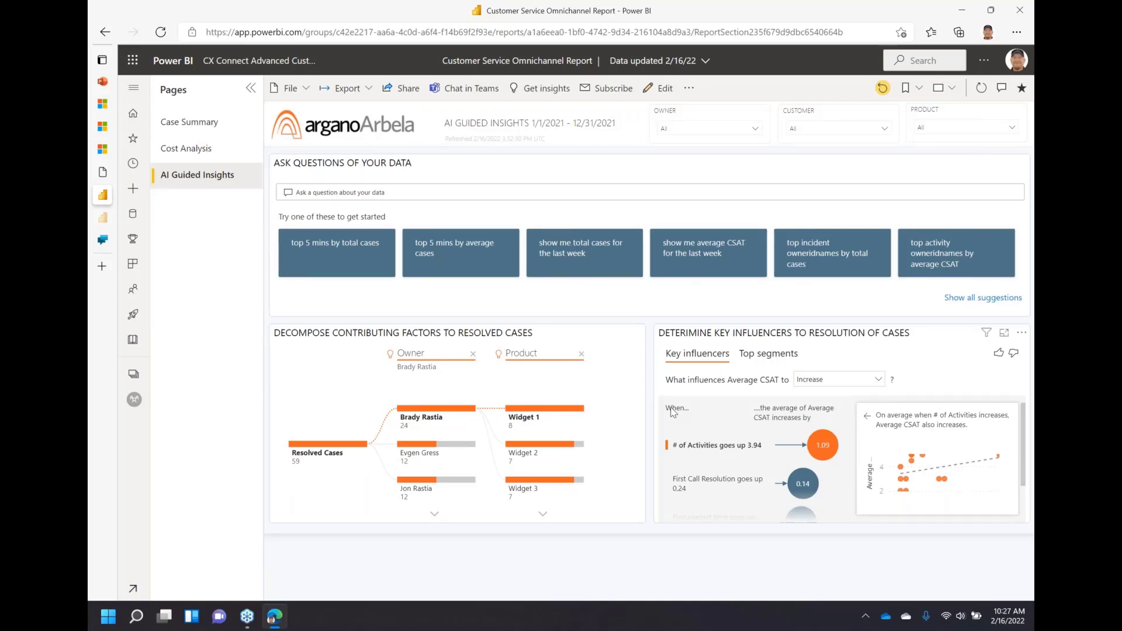
left_click(338, 269)
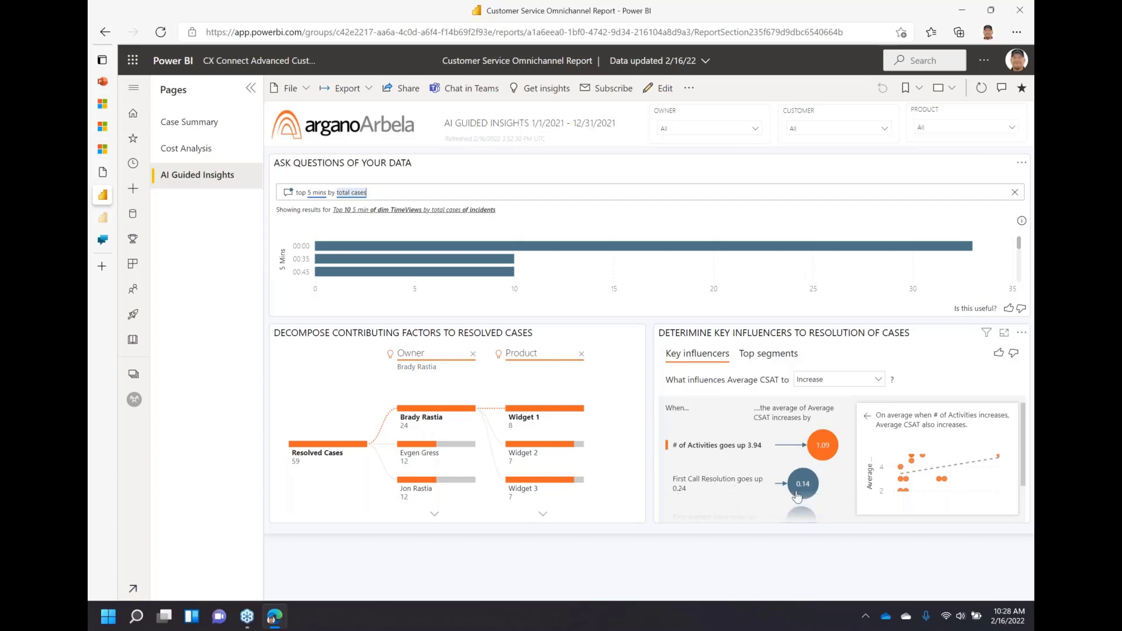
left_click(829, 381)
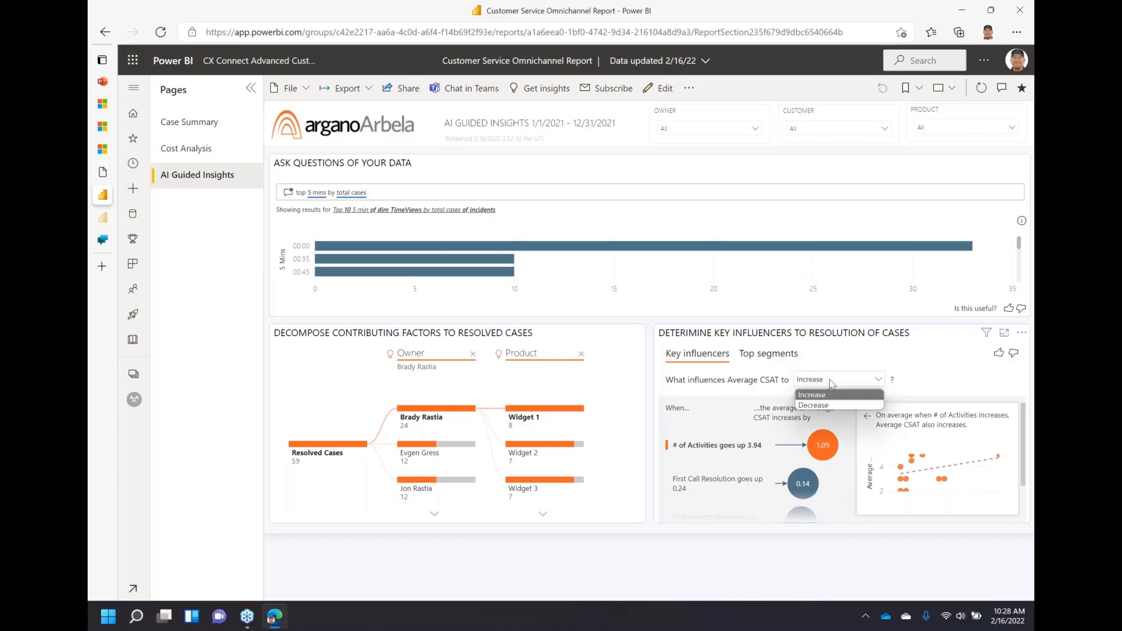
left_click(822, 410)
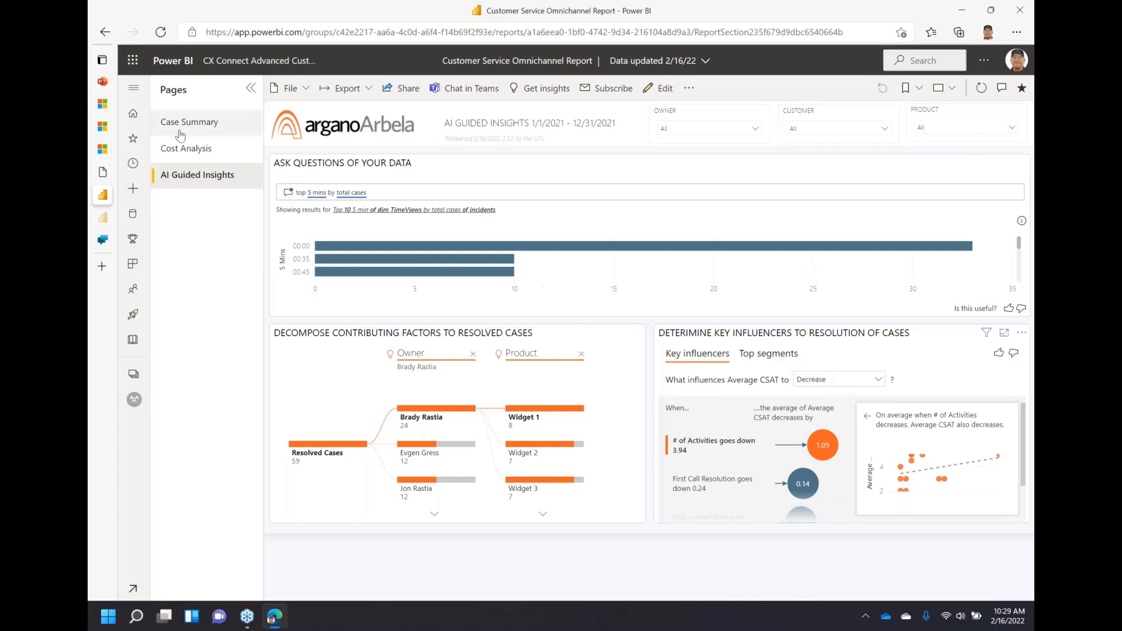
Switch to the User Adoption Report's Entries page showing 53 entries and 71 activities.
left_click(104, 221)
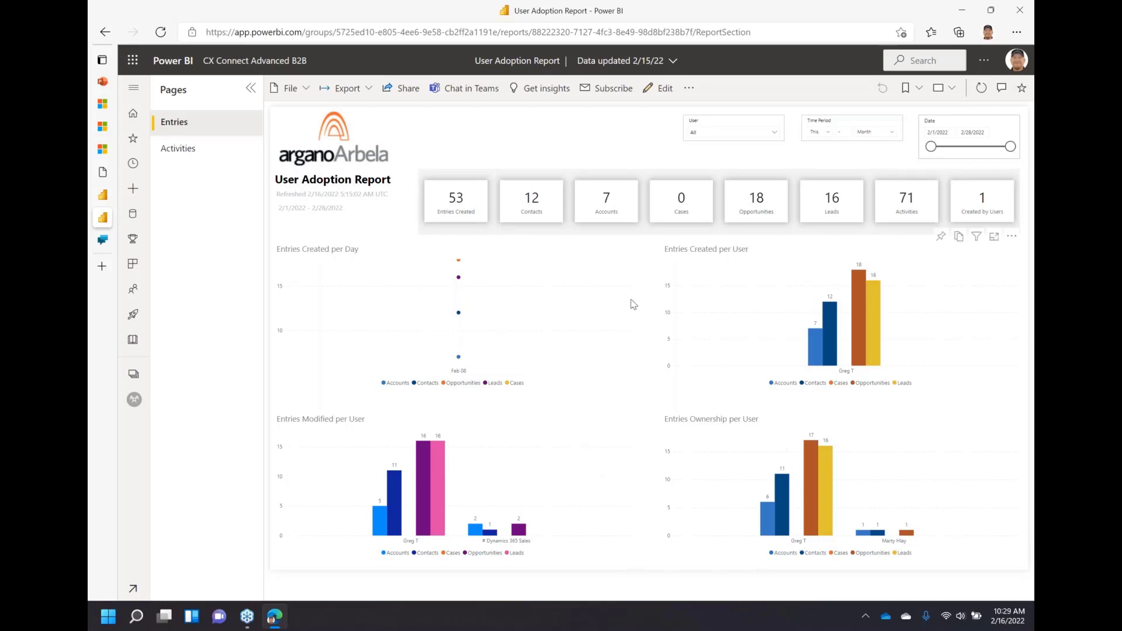
Bring up the Activities page and inspect its Activities Created per Day line chart.
left_click(178, 148)
mouse_move(595, 316)
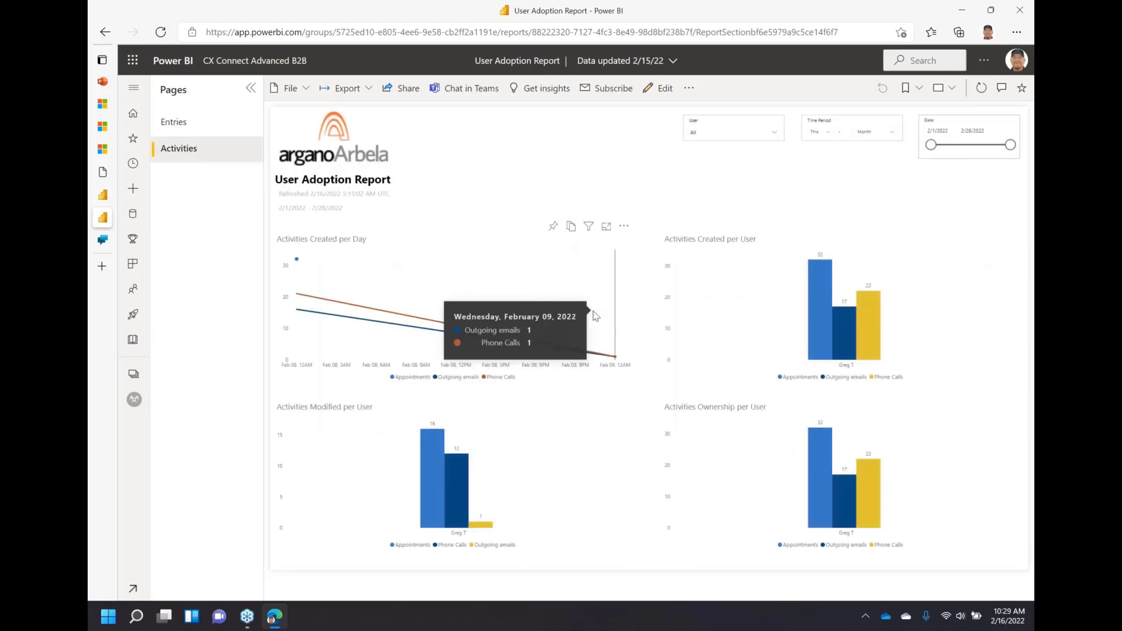